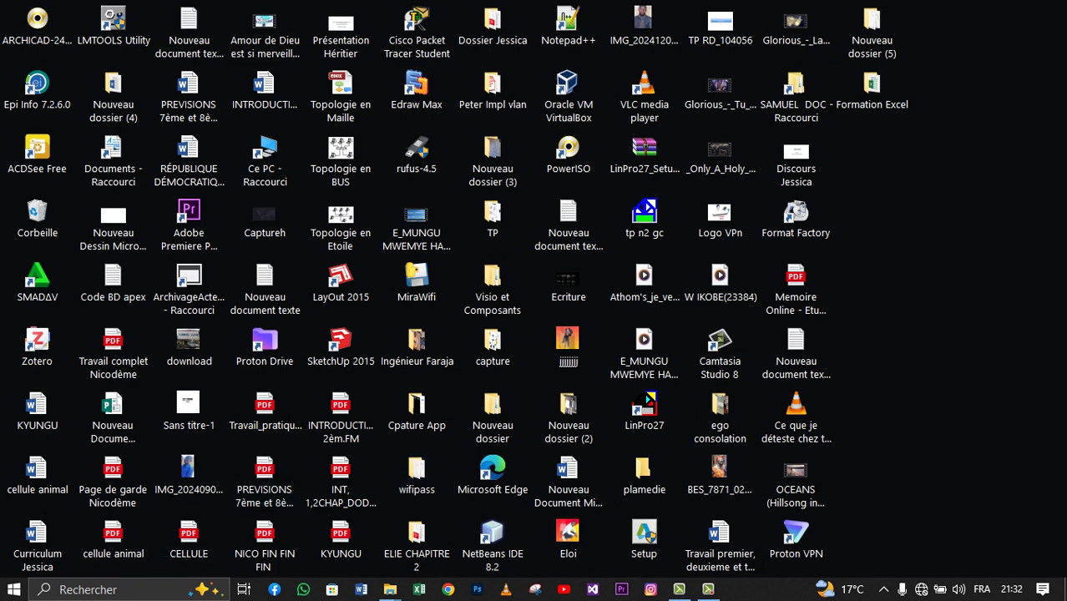
Search the computer for Excel using the term "exc".
{"action": "left_click", "coordinate": [125, 590]}
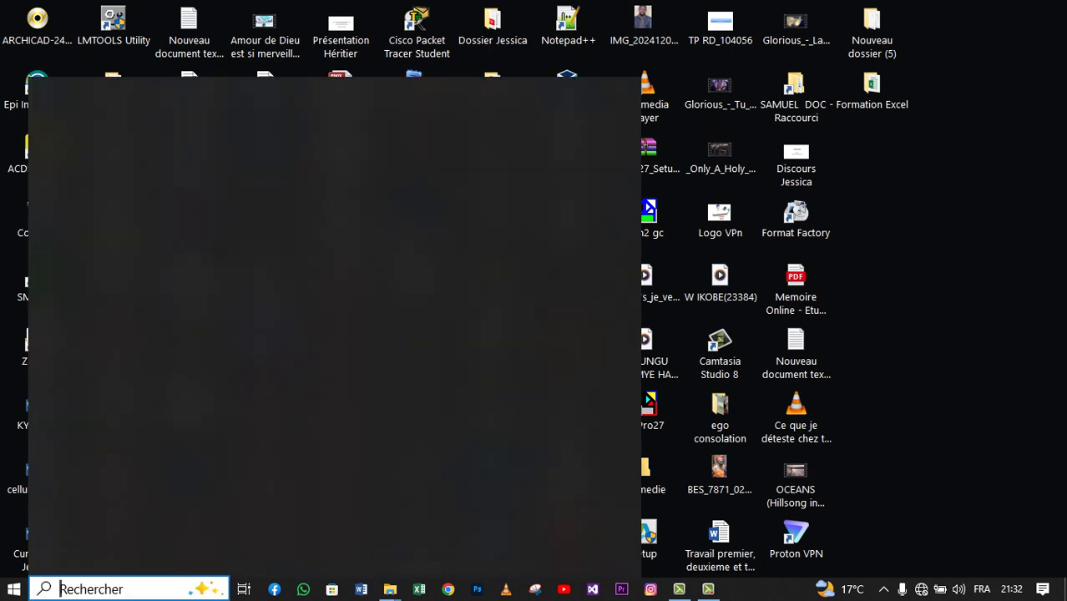
{"action": "type", "text": "exc"}
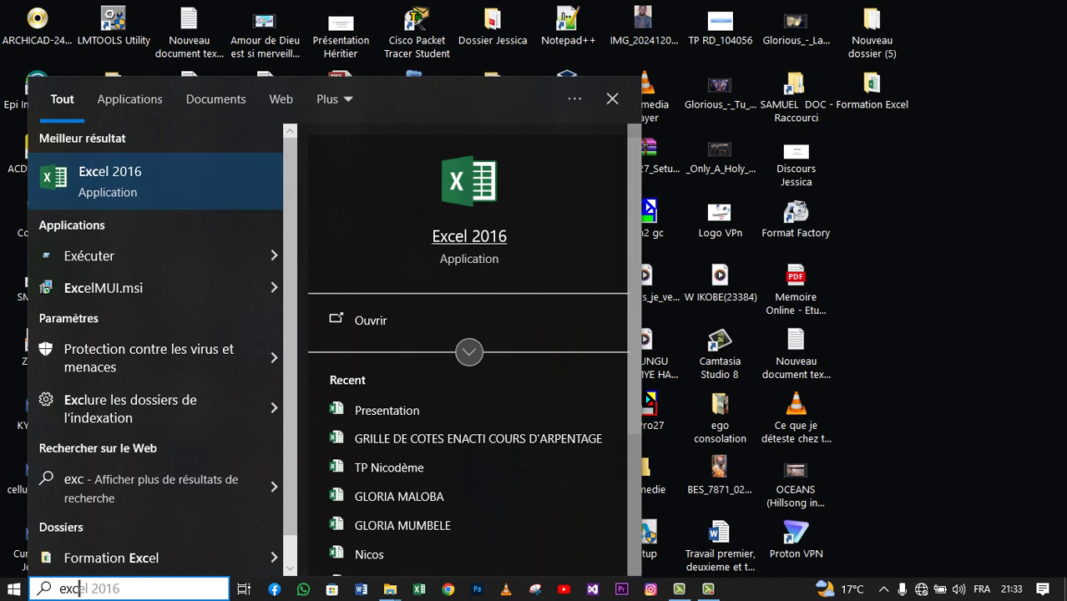
{"action": "key", "text": "Return"}
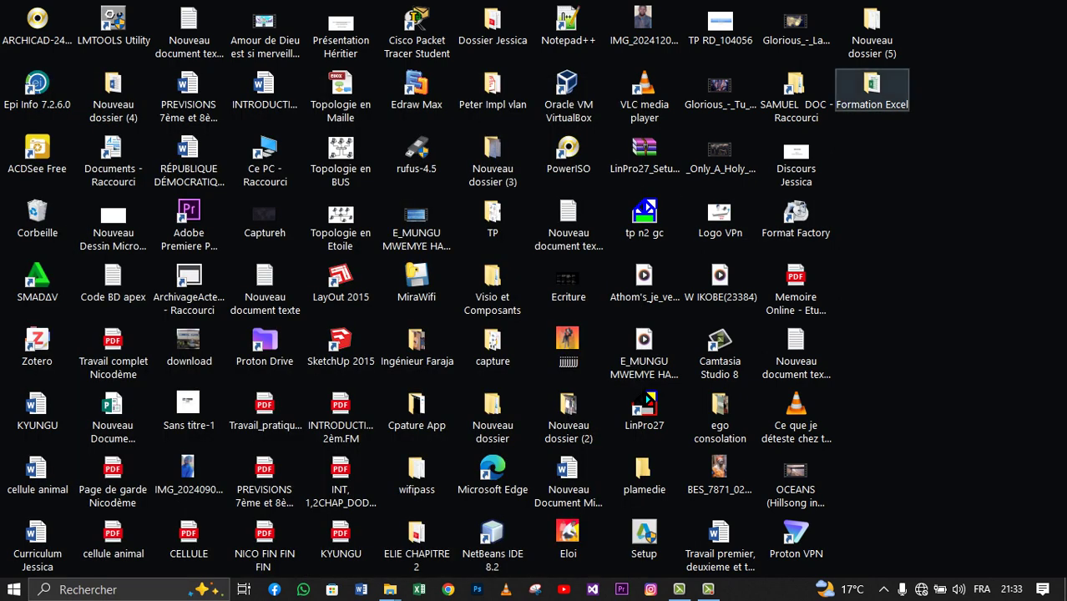
Open the Formation Excel folder from the desktop at full size and create a new Excel workbook file in it.
{"action": "double_click", "coordinate": [871, 90]}
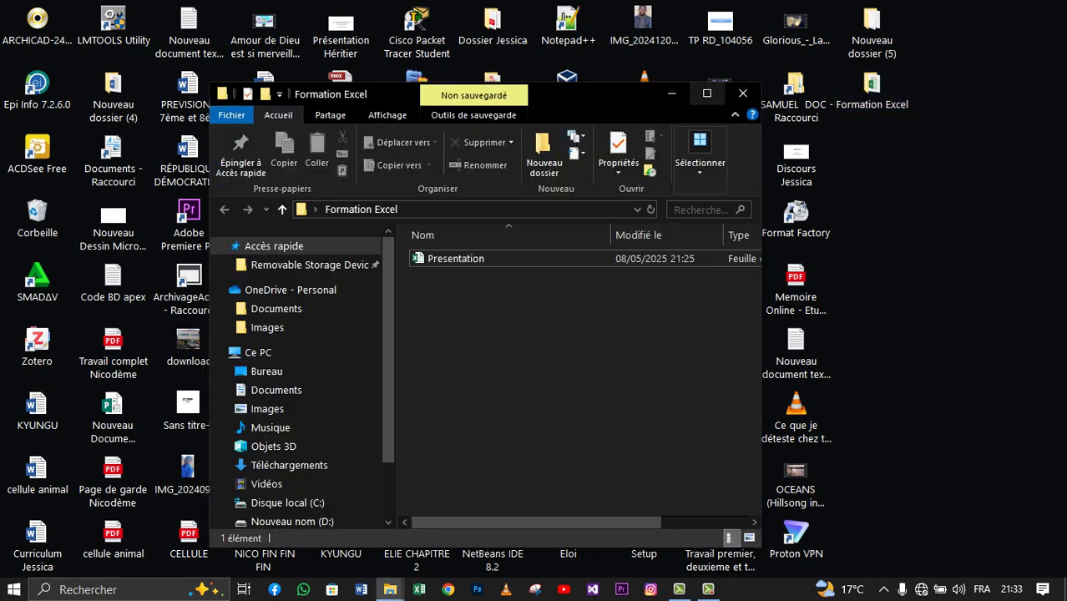
{"action": "left_click", "coordinate": [706, 93]}
{"action": "right_click", "coordinate": [328, 283]}
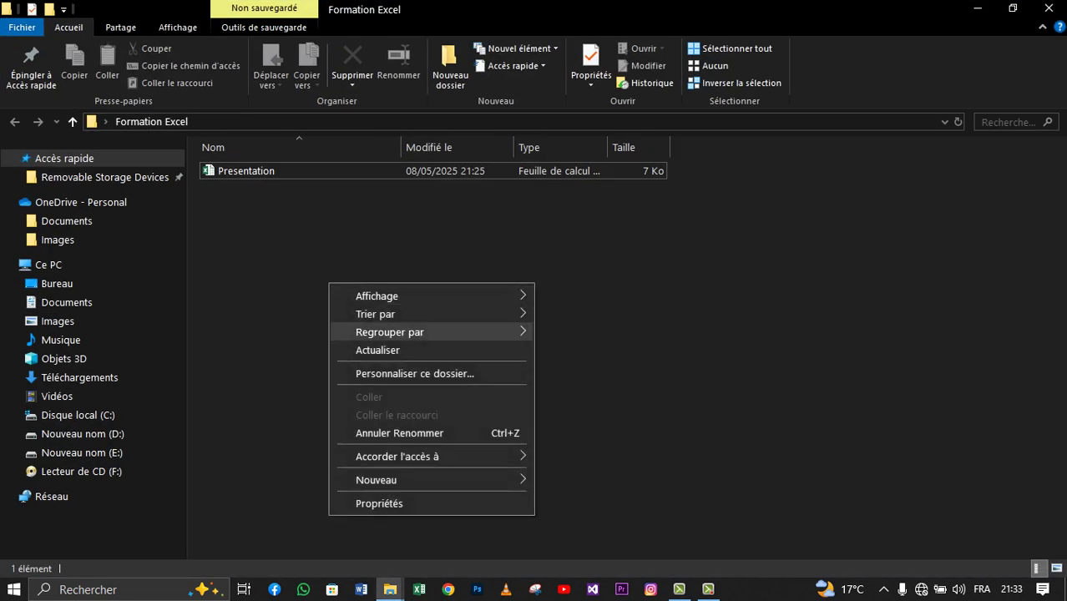
{"action": "mouse_move", "coordinate": [375, 479]}
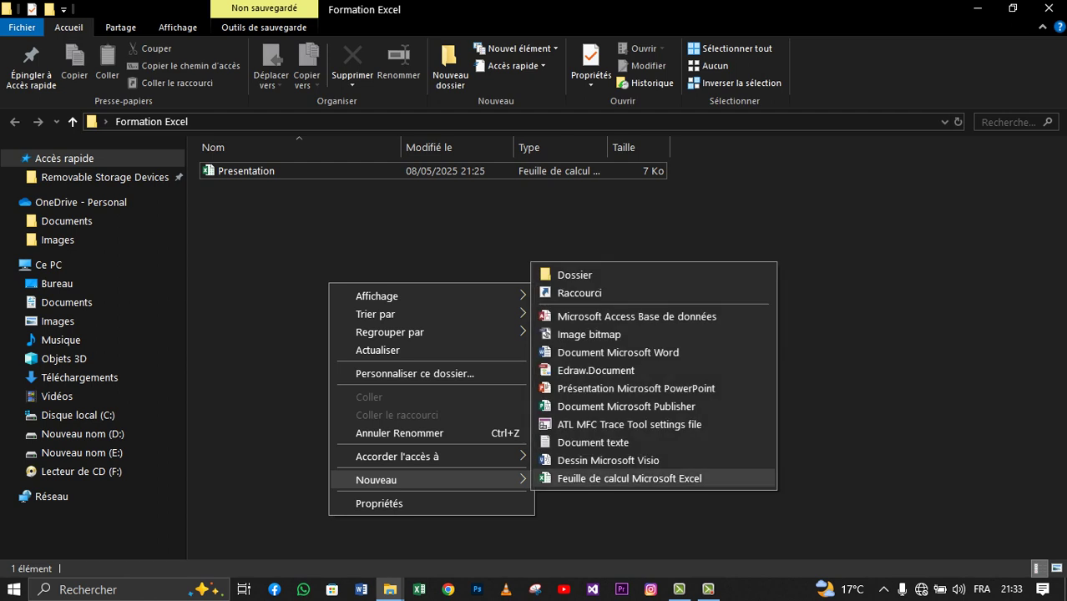
{"action": "left_click", "coordinate": [626, 477]}
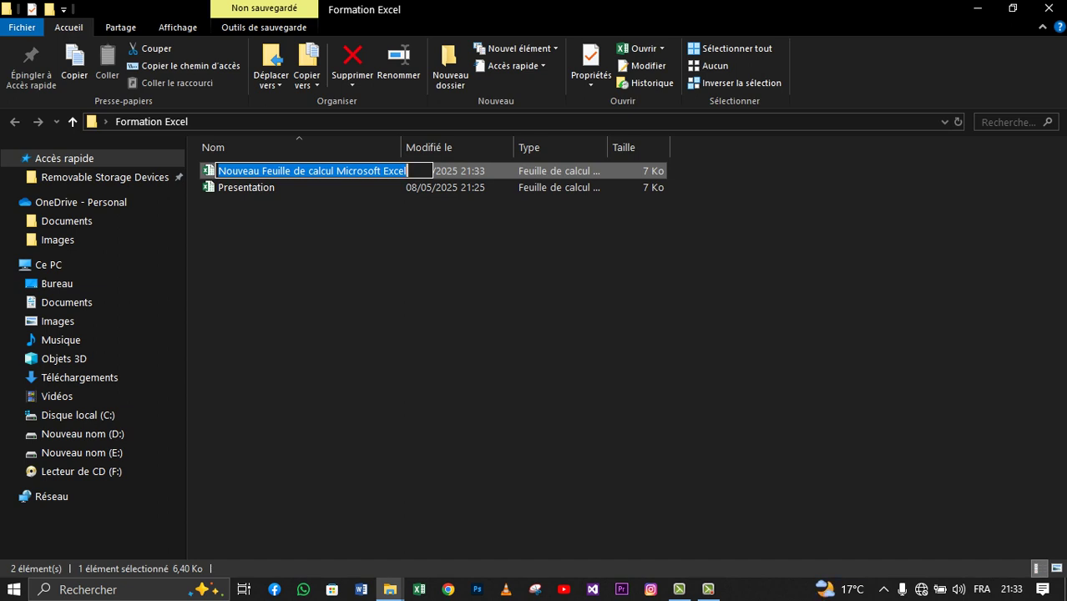
Name the new workbook file "Introdiction à Excel".
{"action": "type", "text": "V"}
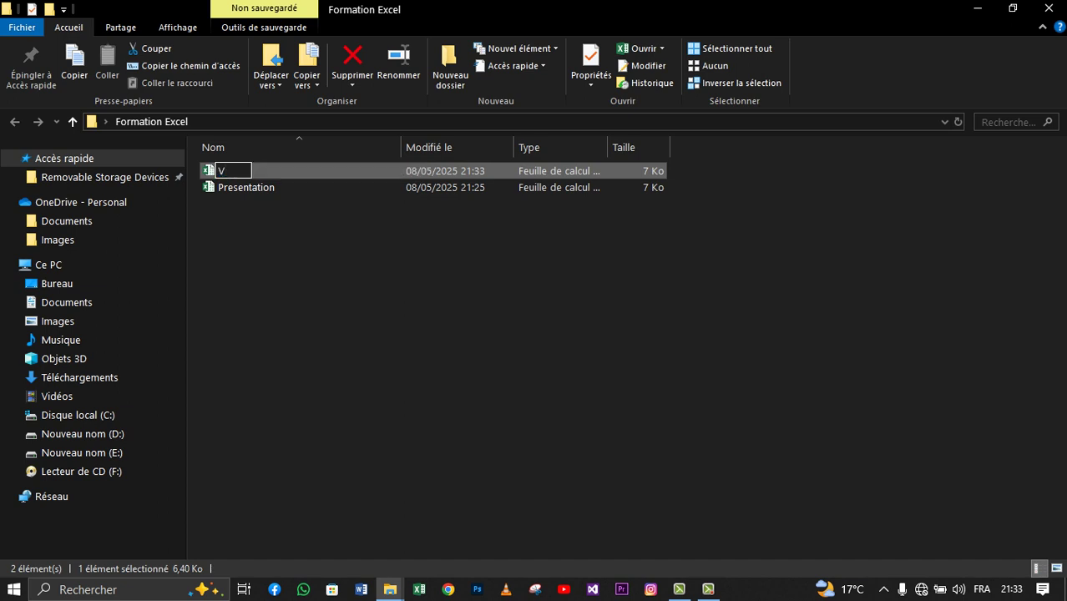
{"action": "key", "text": "BackSpace"}
{"action": "type", "text": "Pr"}
{"action": "key", "text": "BackSpace"}
{"action": "type", "text": "re"}
{"action": "key", "text": "BackSpace"}
{"action": "key", "text": "BackSpace"}
{"action": "key", "text": "BackSpace"}
{"action": "type", "text": "Into"}
{"action": "key", "text": "BackSpace"}
{"action": "key", "text": "BackSpace"}
{"action": "type", "text": "trodicti"}
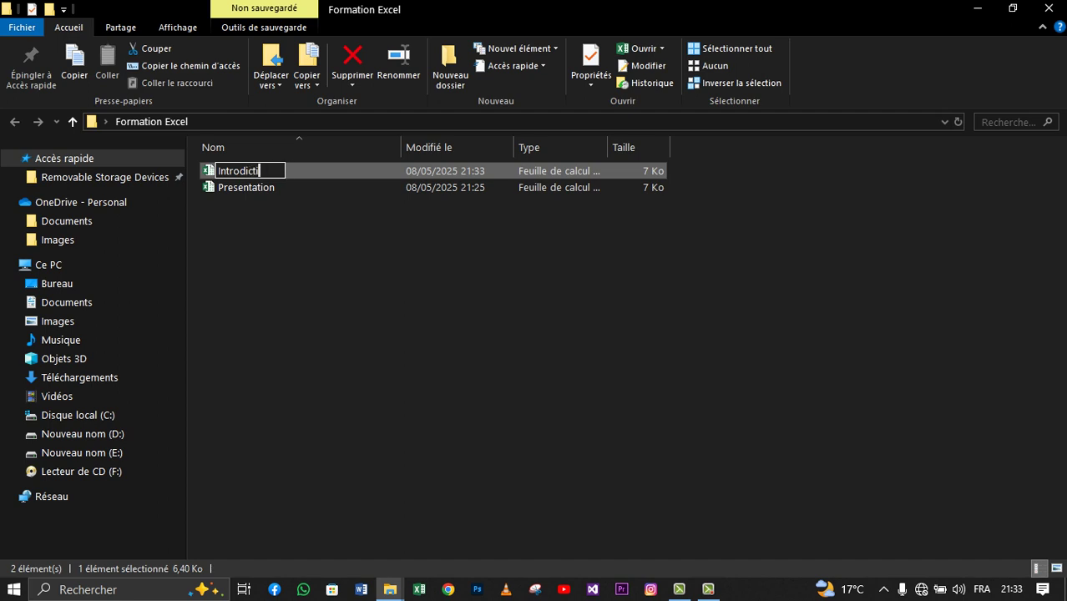
{"action": "type", "text": "on à Exce"}
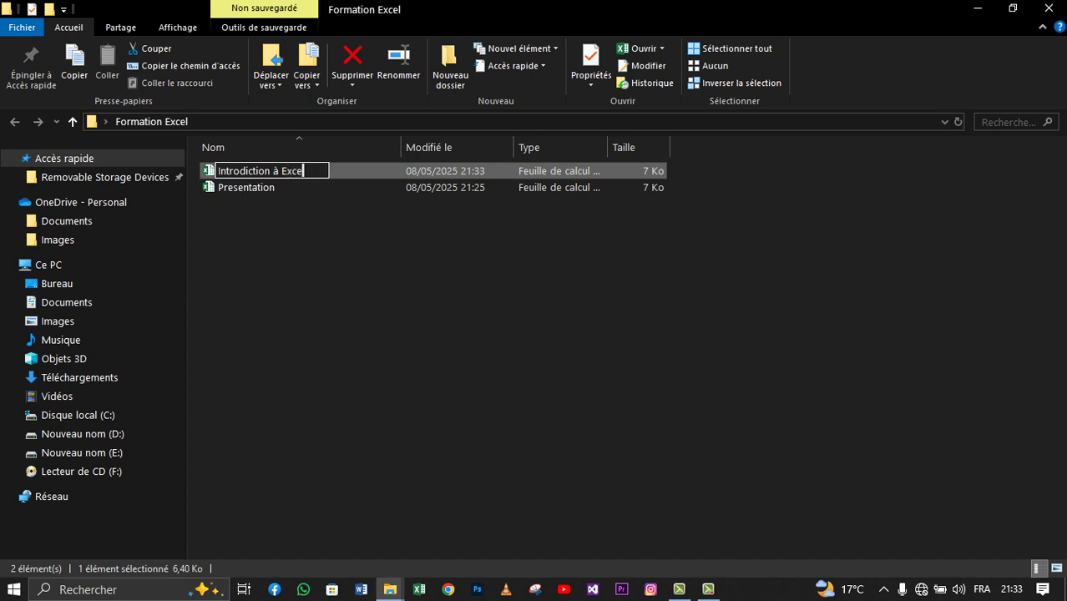
{"action": "type", "text": "l"}
{"action": "key", "text": "Return"}
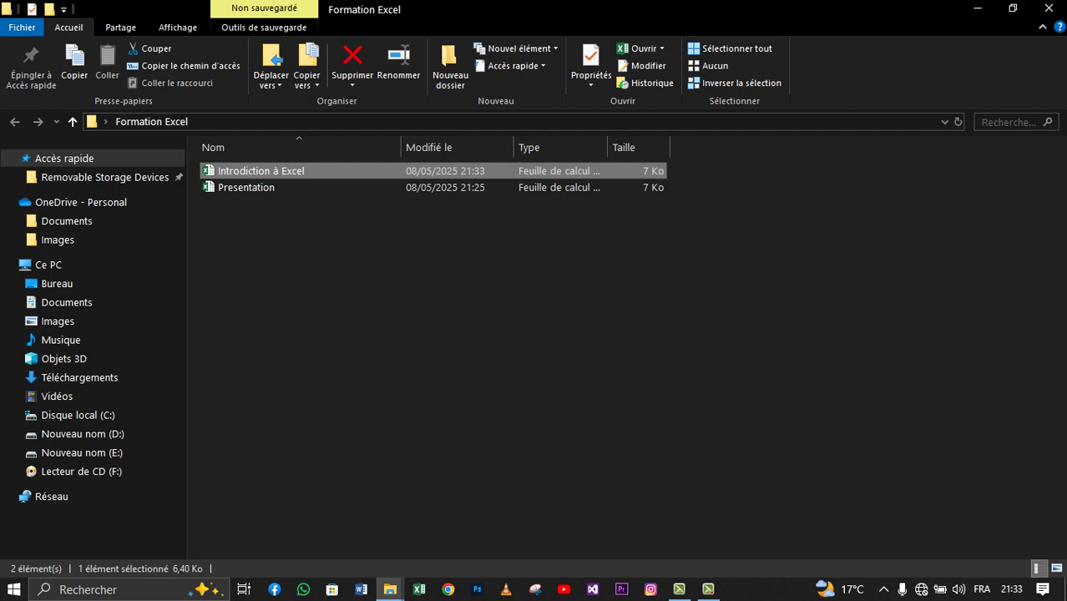
Open the newly named workbook in Excel and dismiss the Office activation assistant.
{"action": "key", "text": "Return"}
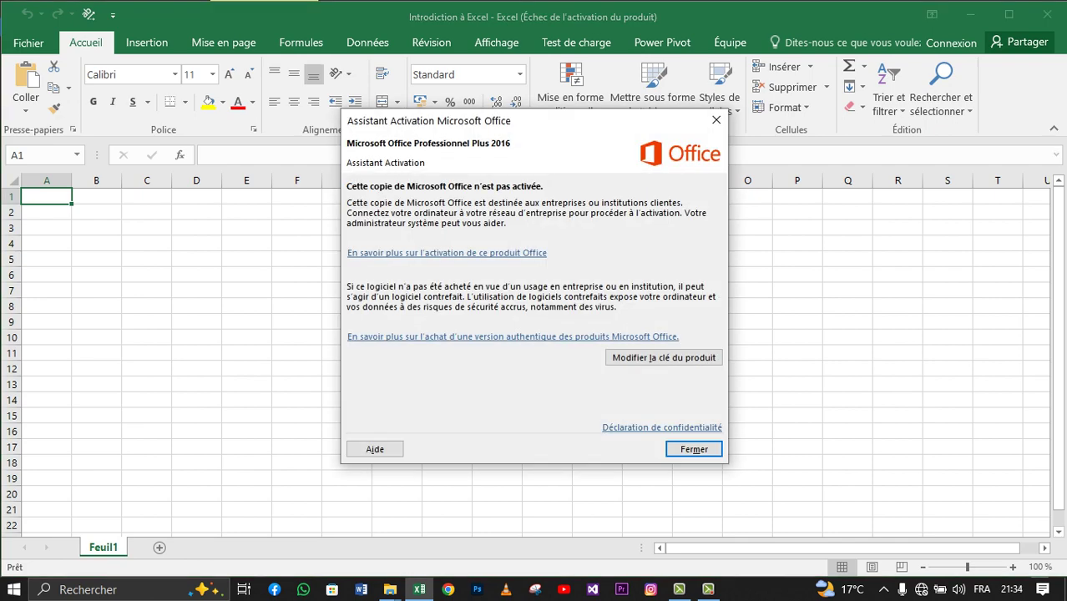
{"action": "left_click", "coordinate": [716, 119]}
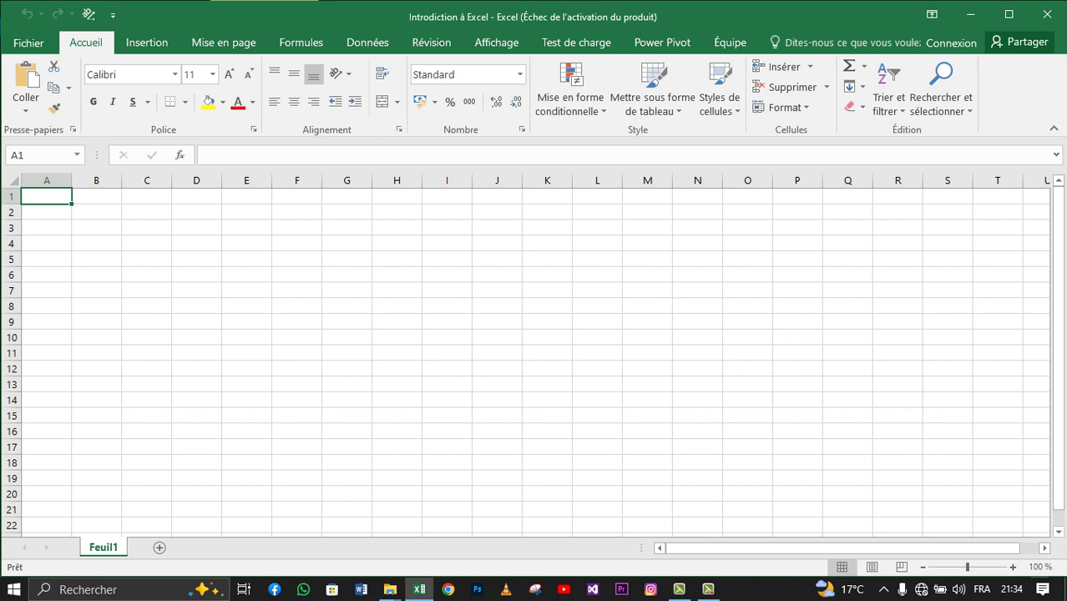
Enter the text "Bonjour" in cell C6.
{"action": "left_click", "coordinate": [147, 243]}
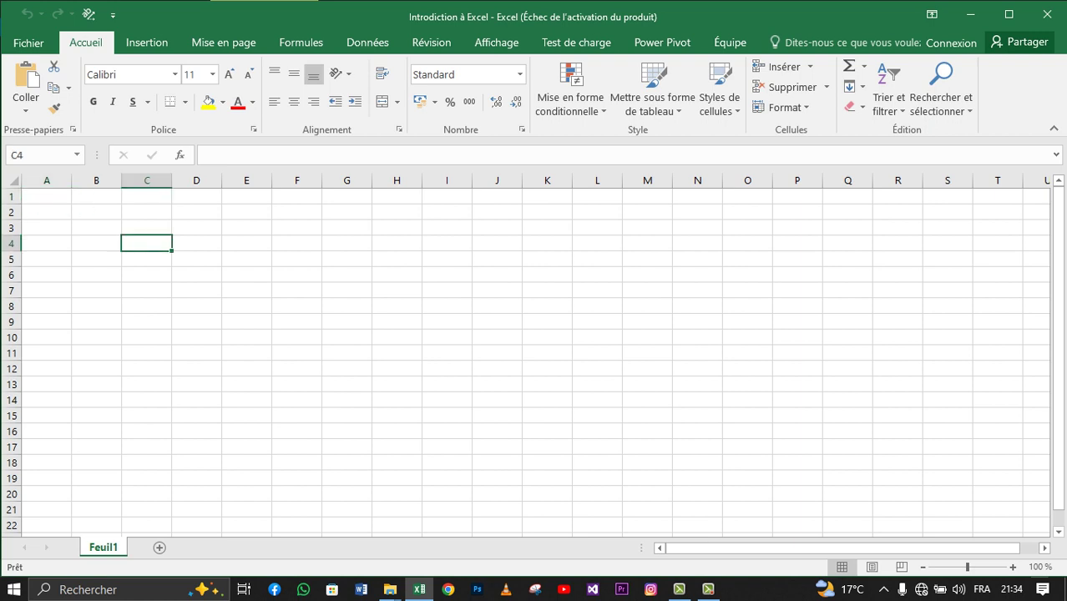
{"action": "double_click", "coordinate": [147, 242]}
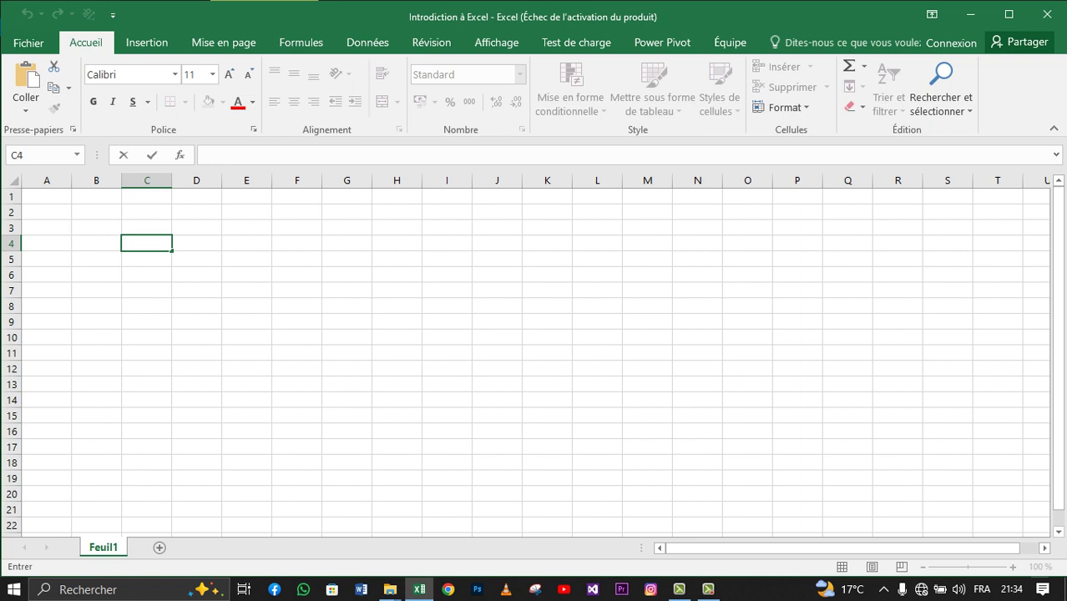
{"action": "key", "text": "Return"}
{"action": "key", "text": "Return"}
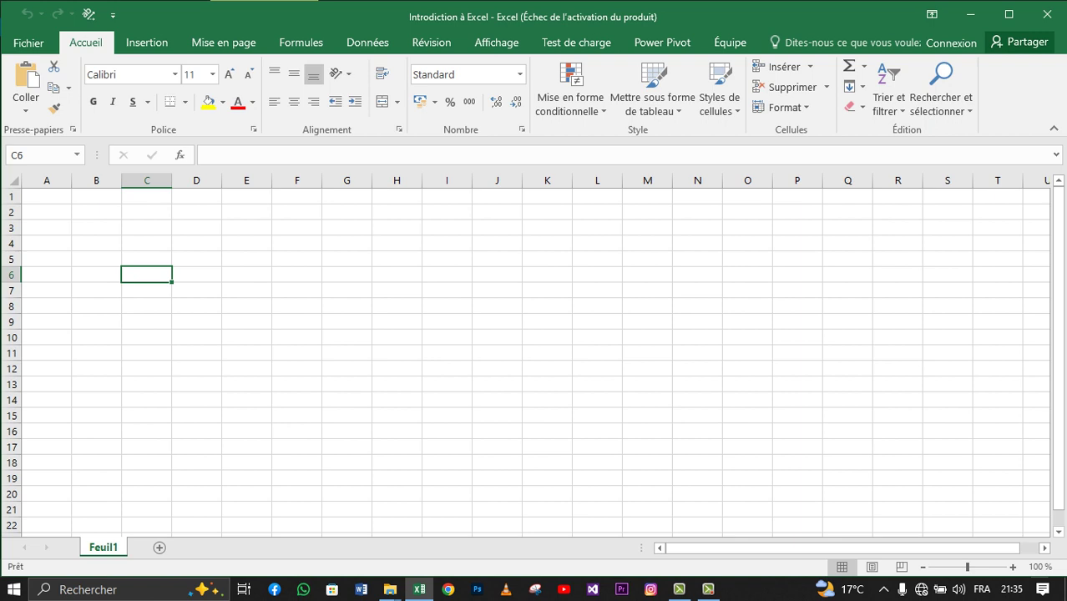
{"action": "type", "text": "Bonjo"}
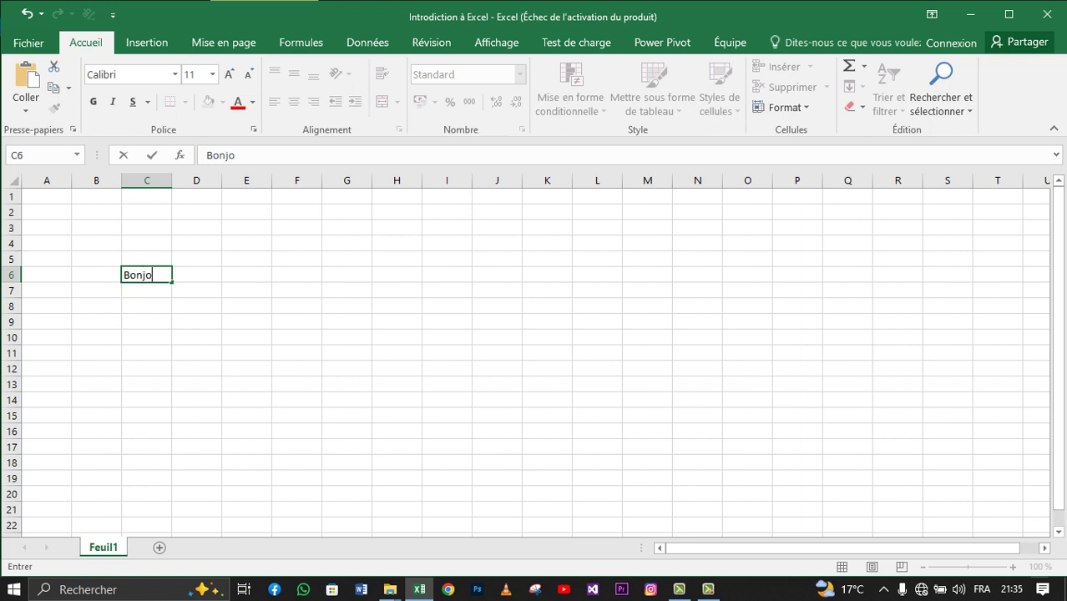
{"action": "type", "text": "ur"}
{"action": "key", "text": "Tab"}
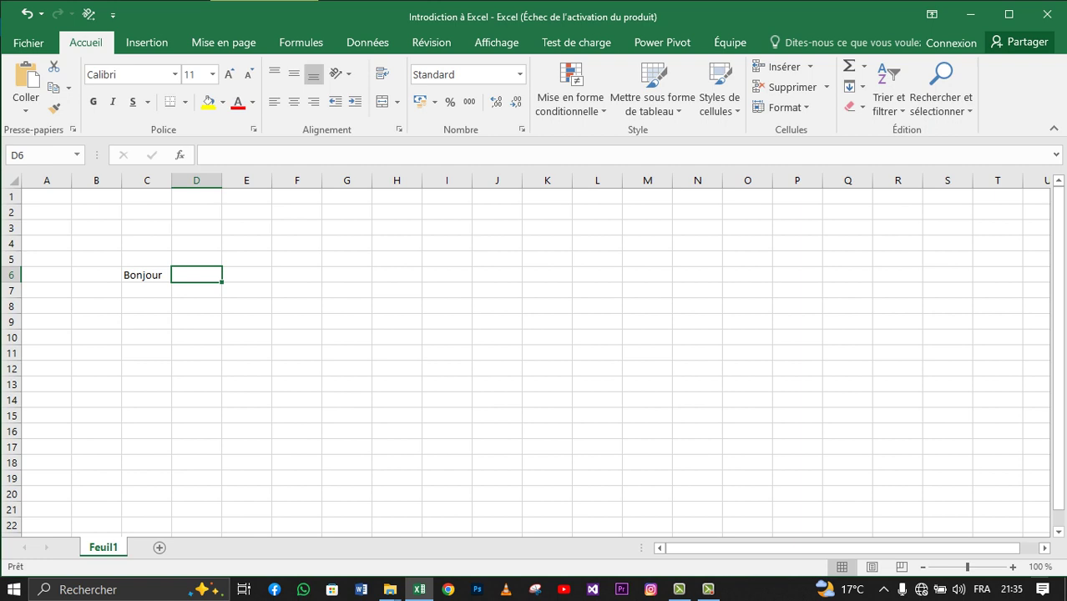
Enter the sample text "bdgffgf" in cell E6.
{"action": "key", "text": "Right"}
{"action": "type", "text": "bdgffgf"}
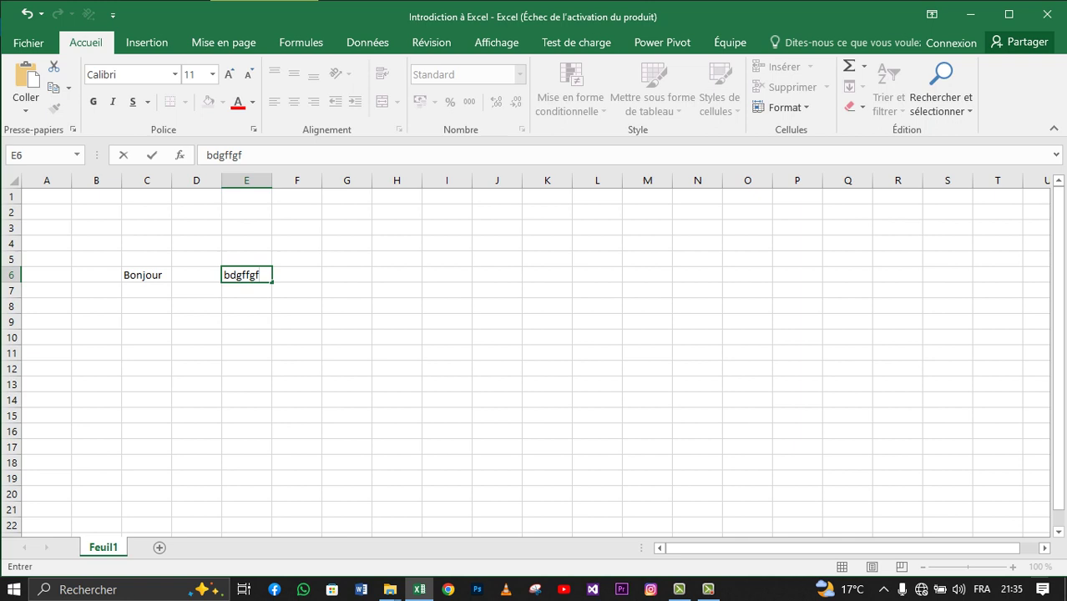
{"action": "left_click", "coordinate": [246, 228]}
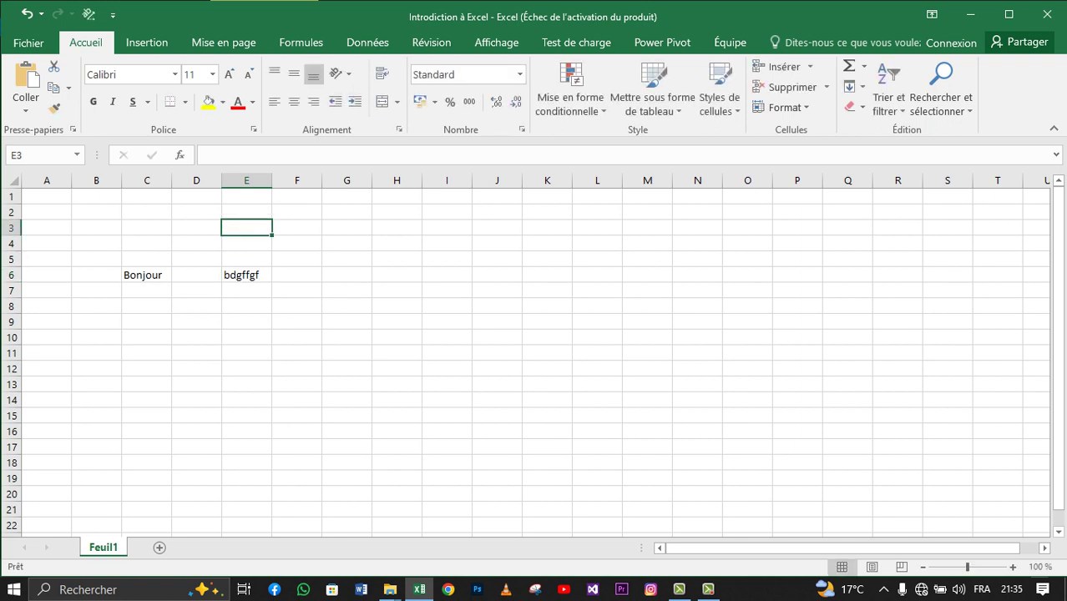
Return to cell E6 and delete all of its text character by character, leaving cell C8 selected.
{"action": "key", "text": "Down"}
{"action": "key", "text": "Down"}
{"action": "key", "text": "Down"}
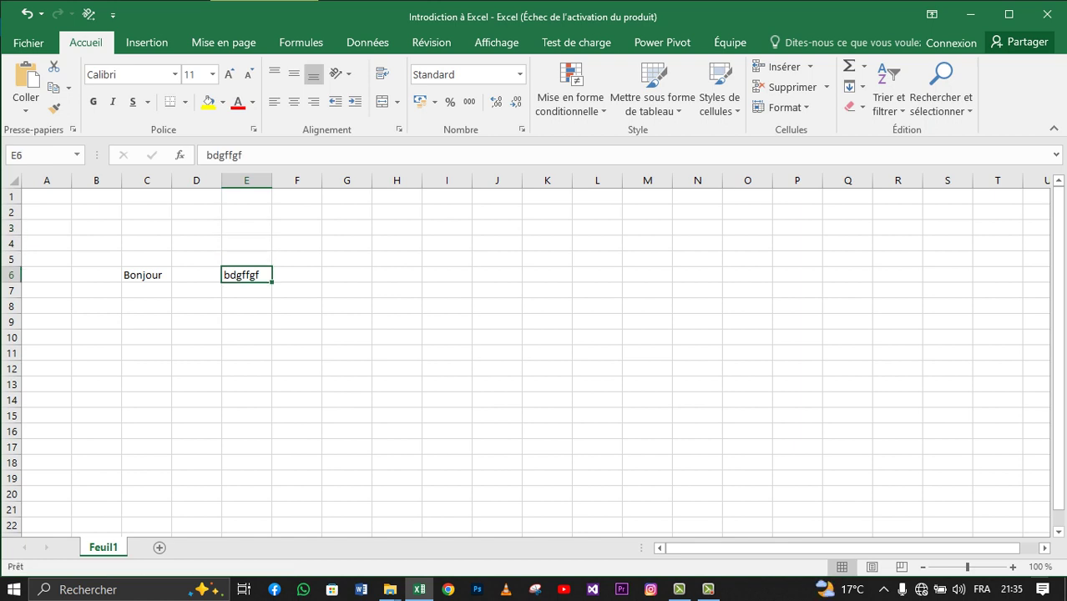
{"action": "double_click", "coordinate": [246, 275]}
{"action": "key", "text": "BackSpace"}
{"action": "key", "text": "BackSpace"}
{"action": "key", "text": "BackSpace"}
{"action": "key", "text": "BackSpace"}
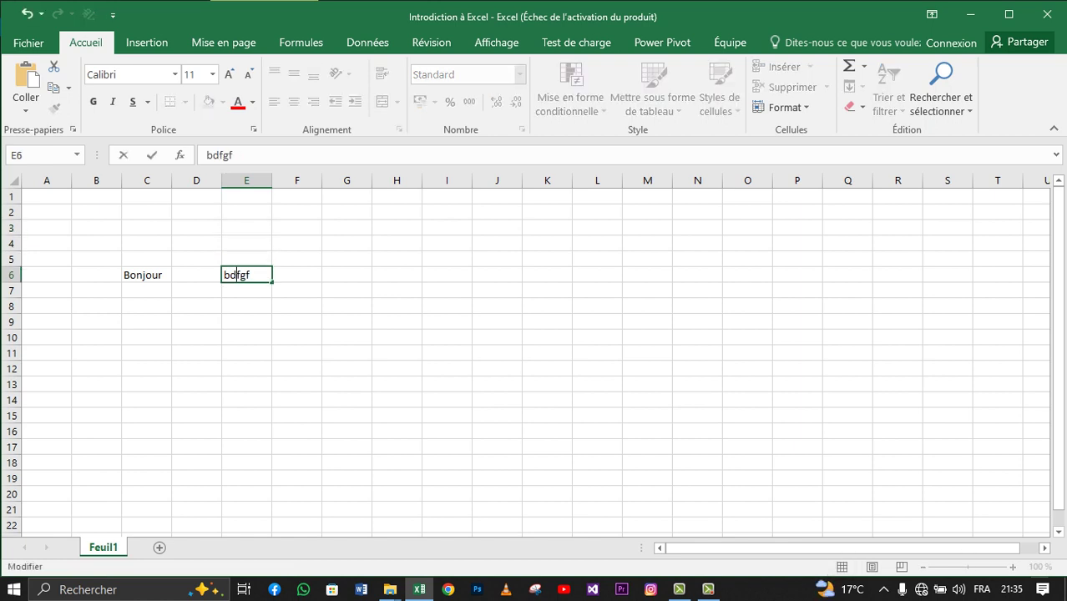
{"action": "key", "text": "Delete"}
{"action": "key", "text": "Delete"}
{"action": "key", "text": "Delete"}
{"action": "left_click", "coordinate": [147, 307]}
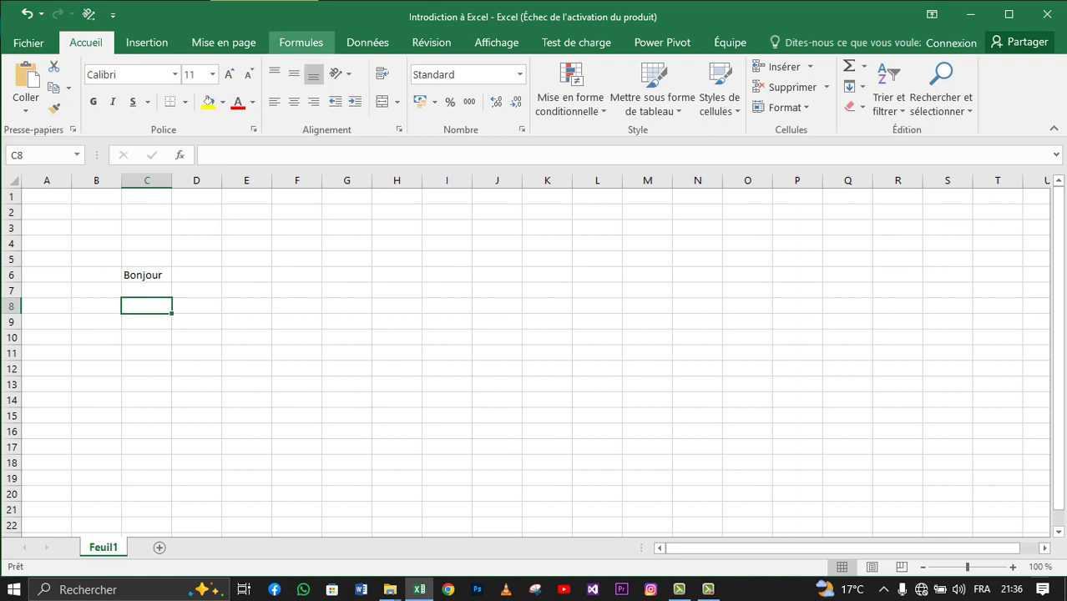
Examine the list of logical functions available for formulas.
{"action": "left_click", "coordinate": [300, 42]}
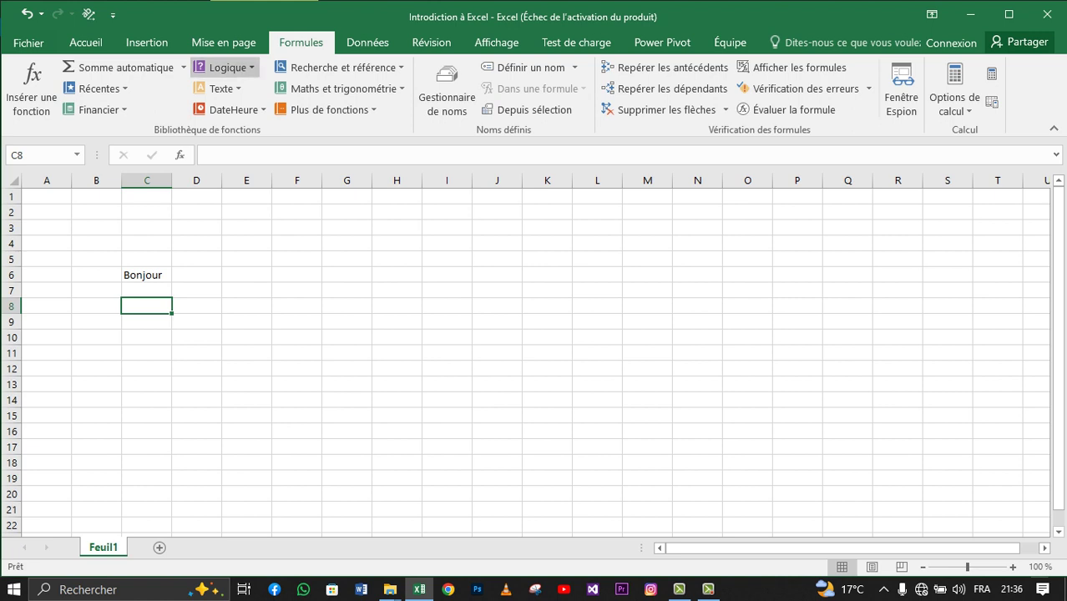
{"action": "left_click", "coordinate": [226, 66]}
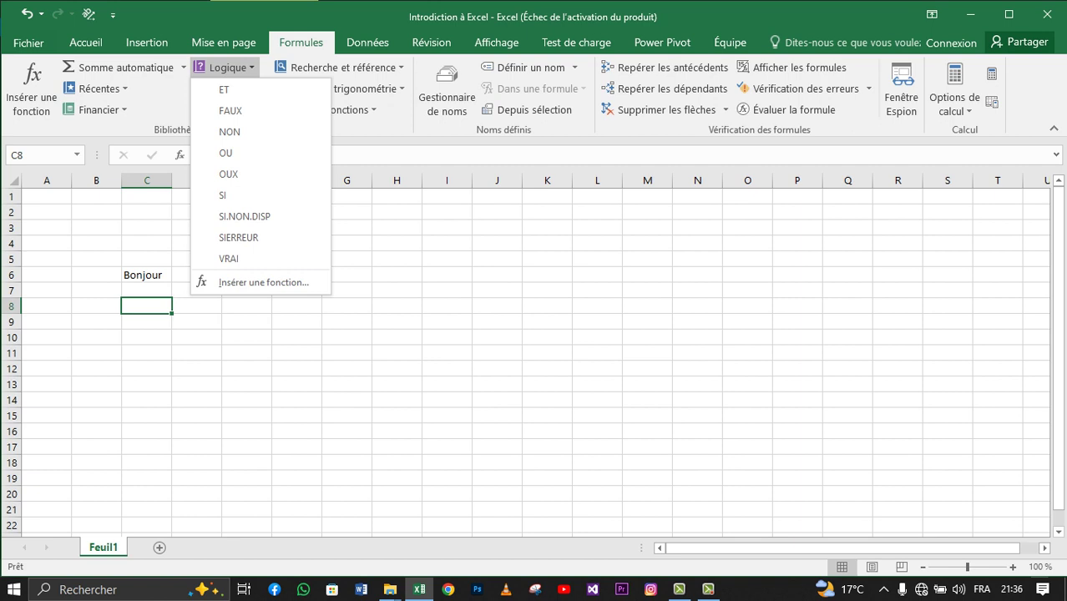
{"action": "key", "text": "Escape"}
{"action": "left_click", "coordinate": [225, 67]}
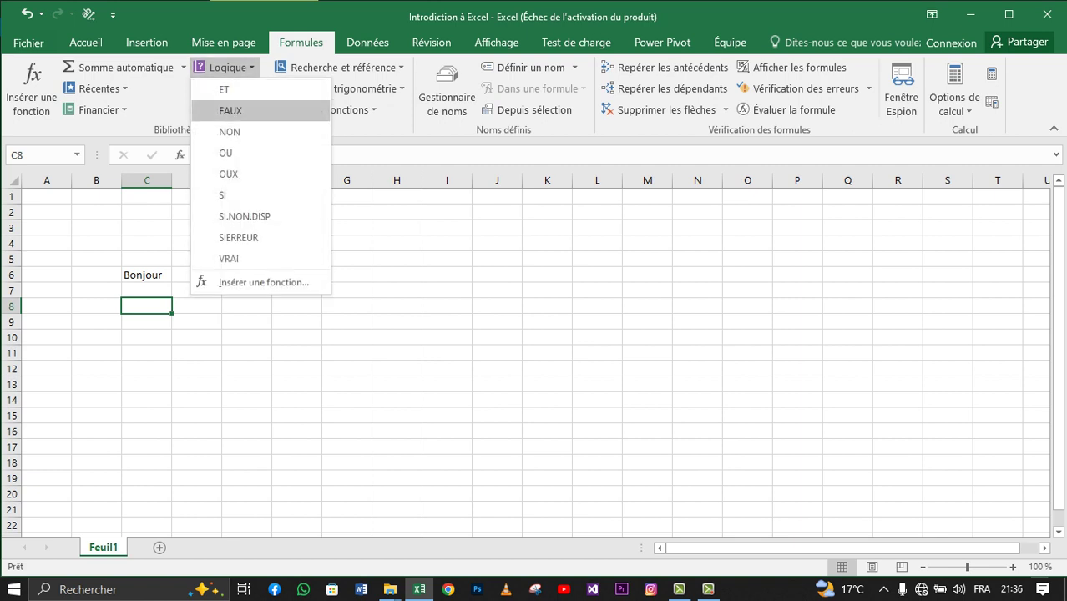
{"action": "key", "text": "Escape"}
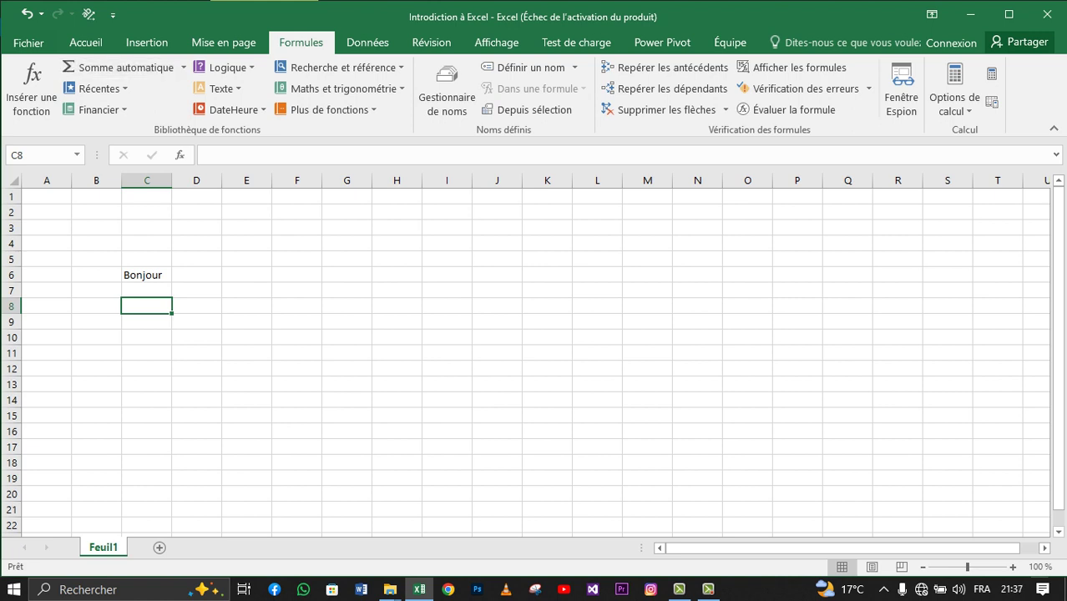
Examine the options for inserting images and built-in equations, and look over the data commands.
{"action": "left_click", "coordinate": [146, 41]}
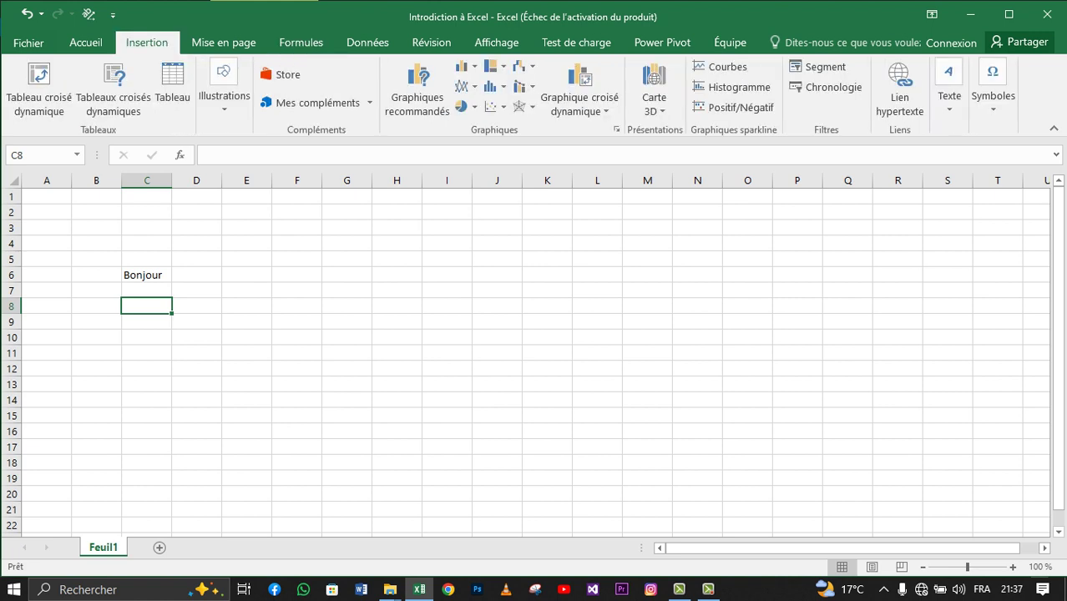
{"action": "left_click", "coordinate": [223, 91]}
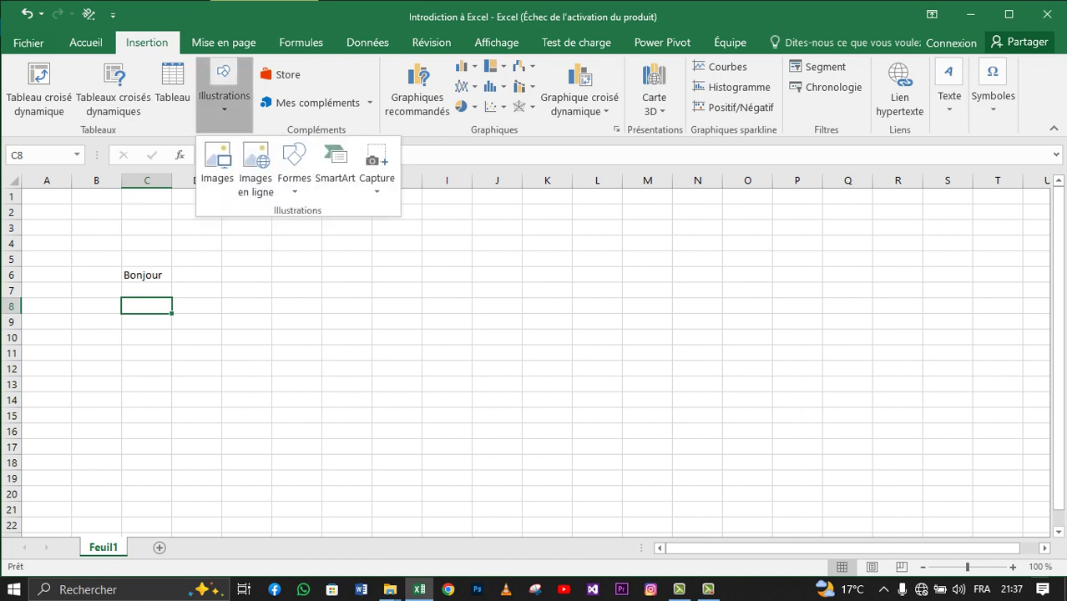
{"action": "left_click", "coordinate": [217, 163]}
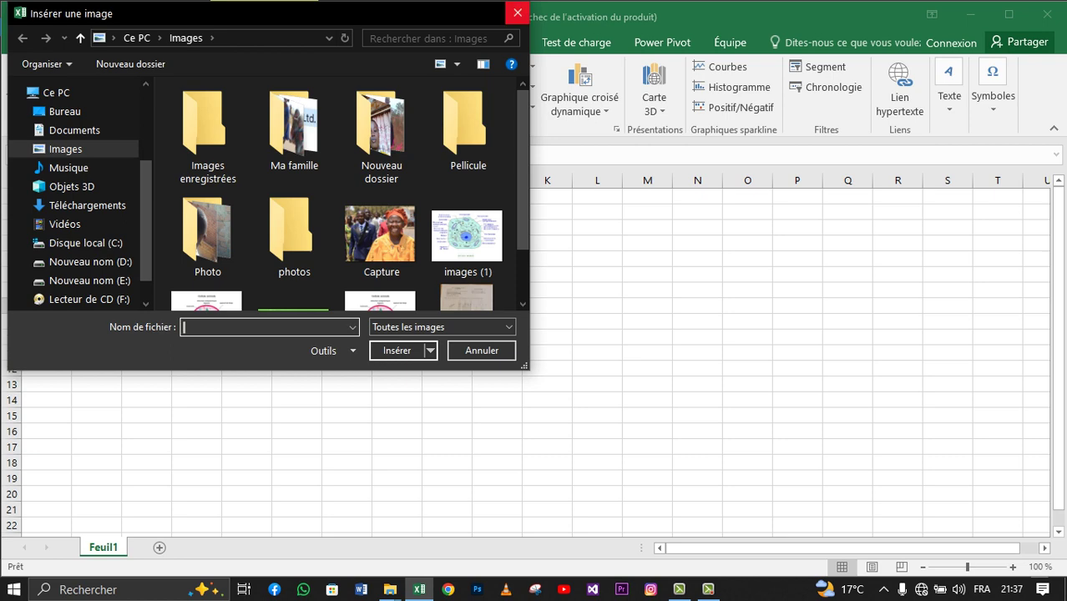
{"action": "key", "text": "Escape"}
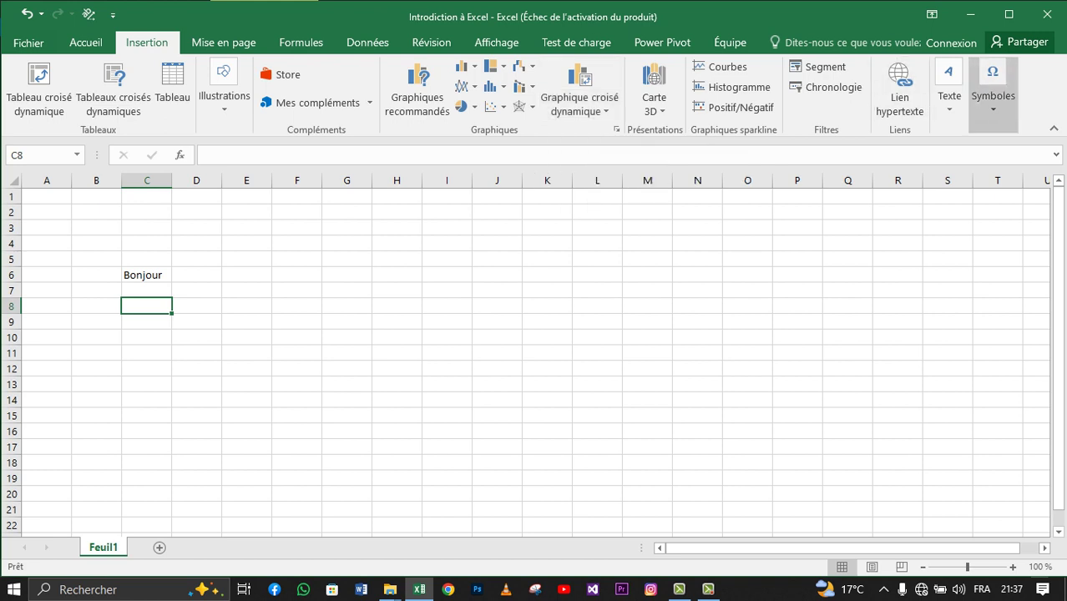
{"action": "left_click", "coordinate": [993, 94]}
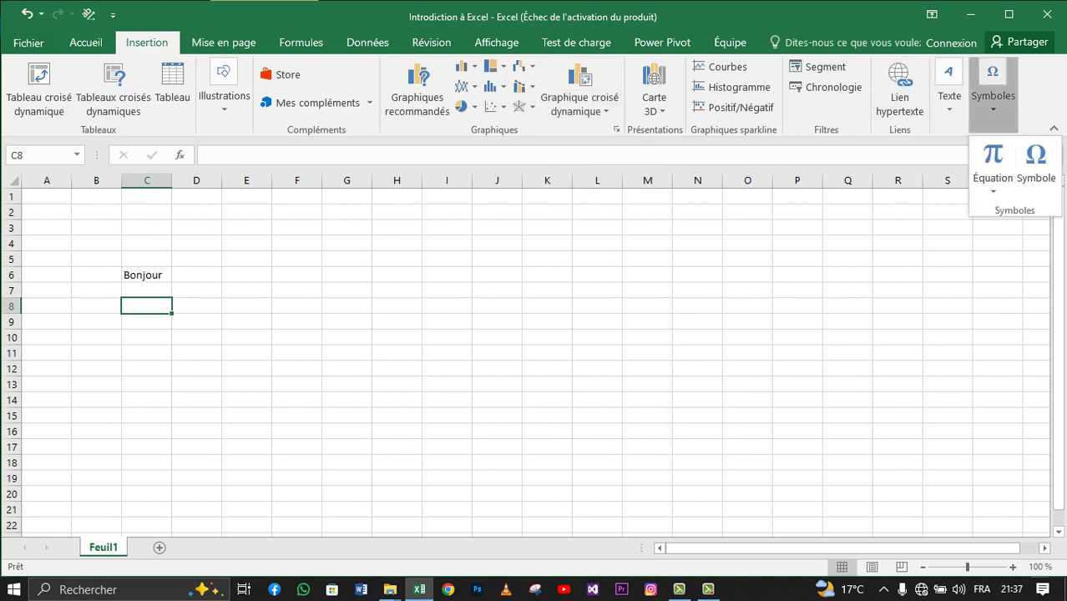
{"action": "left_click", "coordinate": [993, 190]}
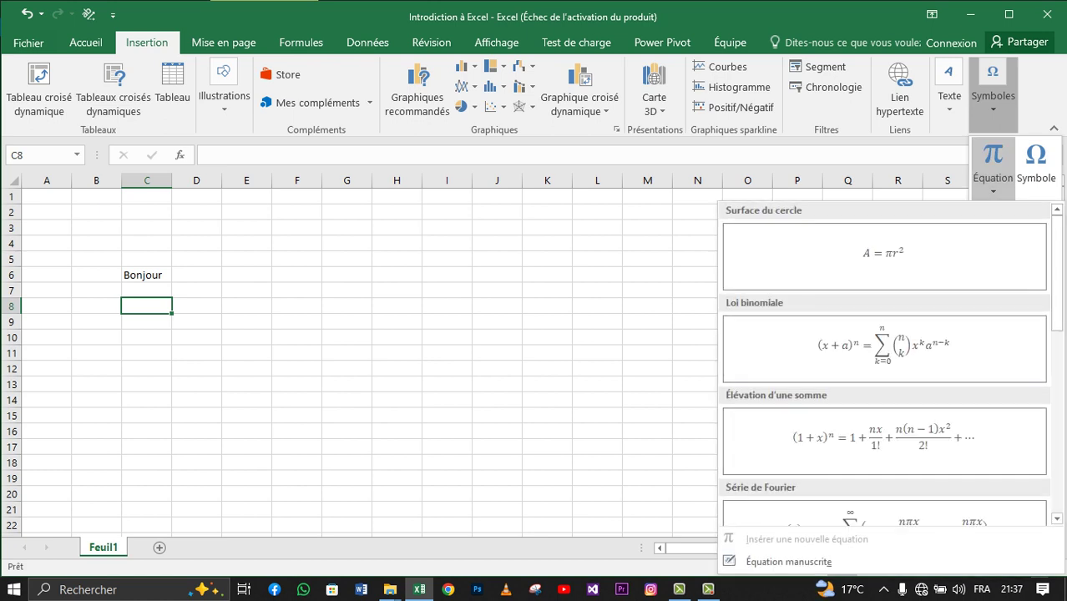
{"action": "key", "text": "Escape"}
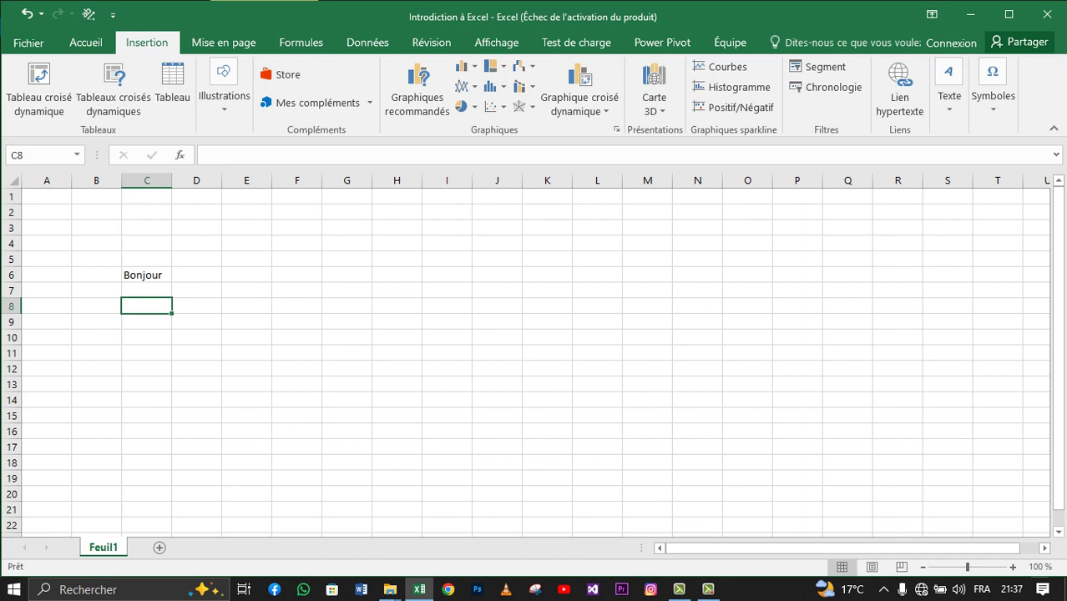
{"action": "left_click", "coordinate": [367, 43]}
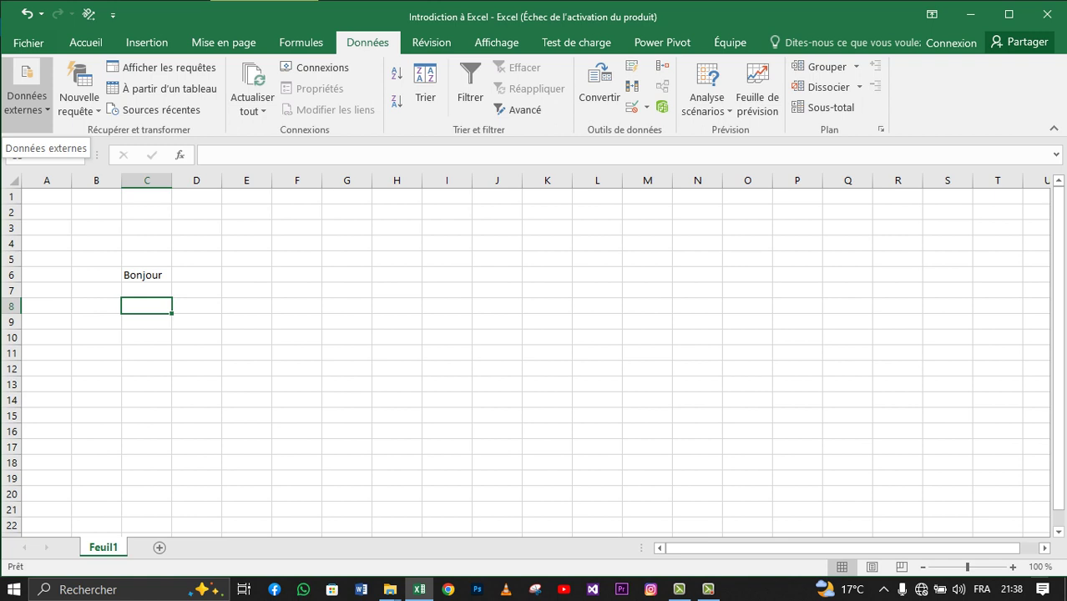
Examine the available external data sources and look over the review commands.
{"action": "left_click", "coordinate": [27, 98]}
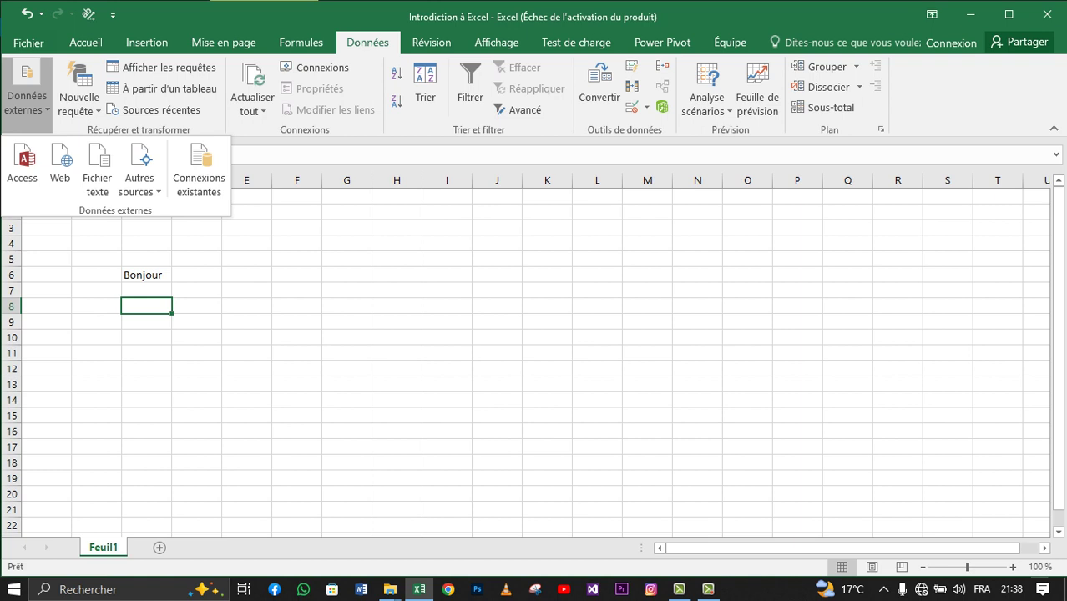
{"action": "key", "text": "Escape"}
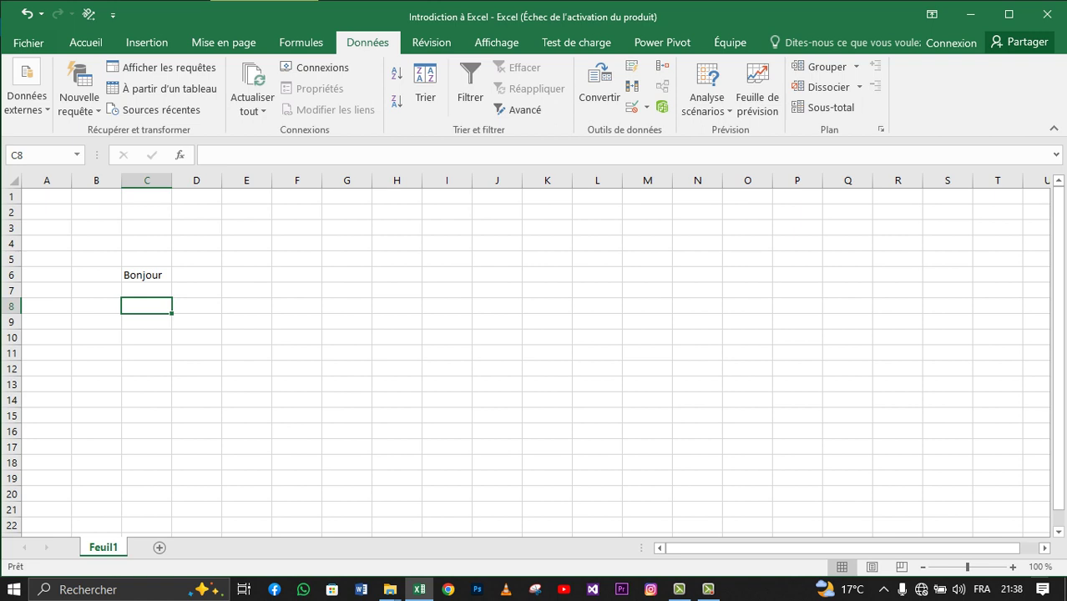
{"action": "left_click", "coordinate": [431, 42]}
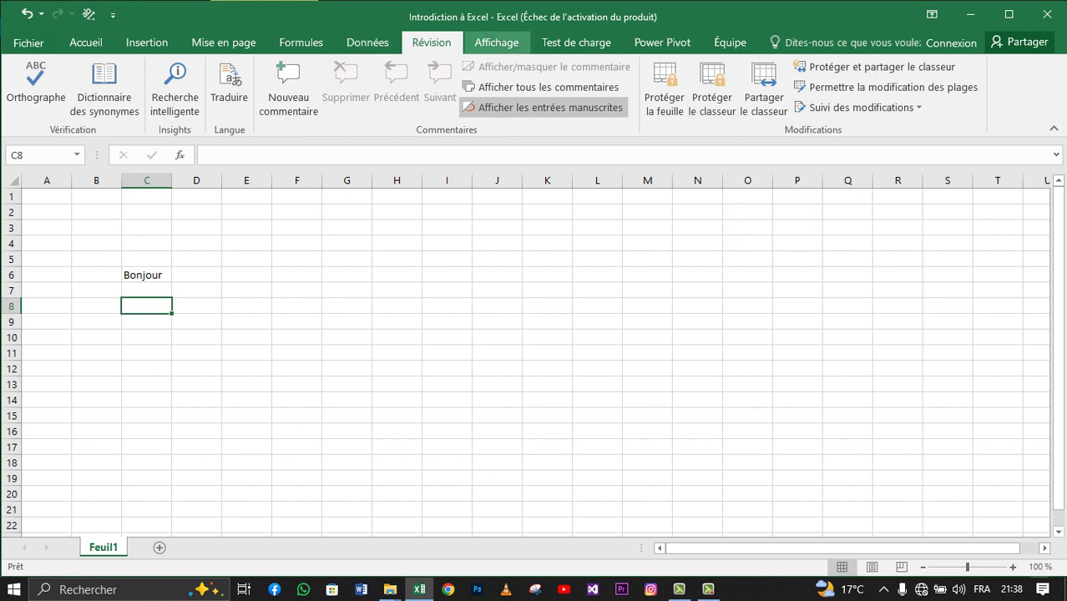
Hide the worksheet's row and column headings and show them again.
{"action": "left_click", "coordinate": [496, 43]}
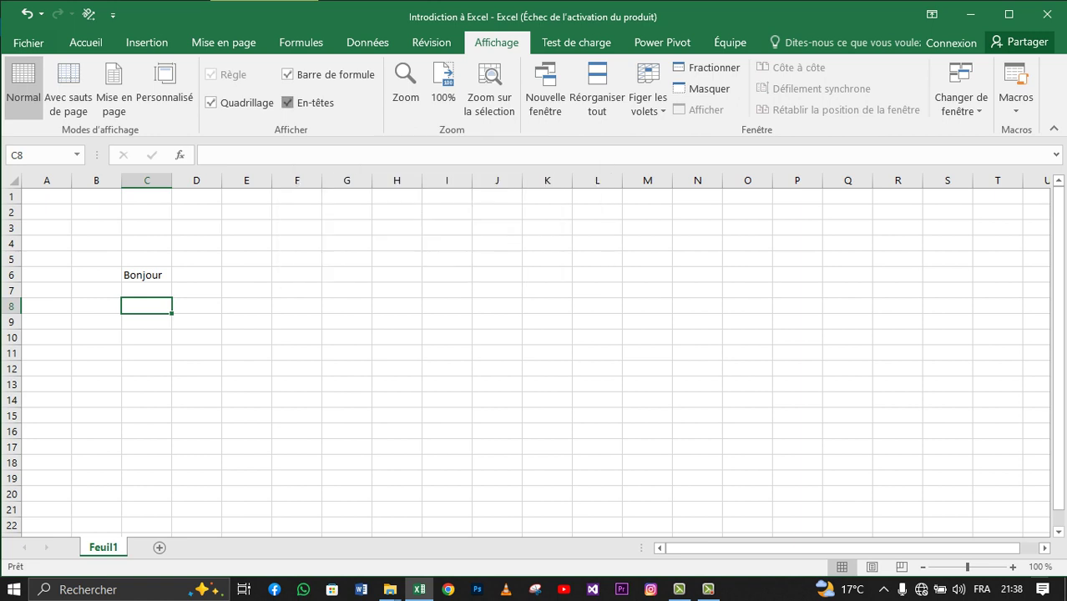
{"action": "left_click", "coordinate": [287, 103]}
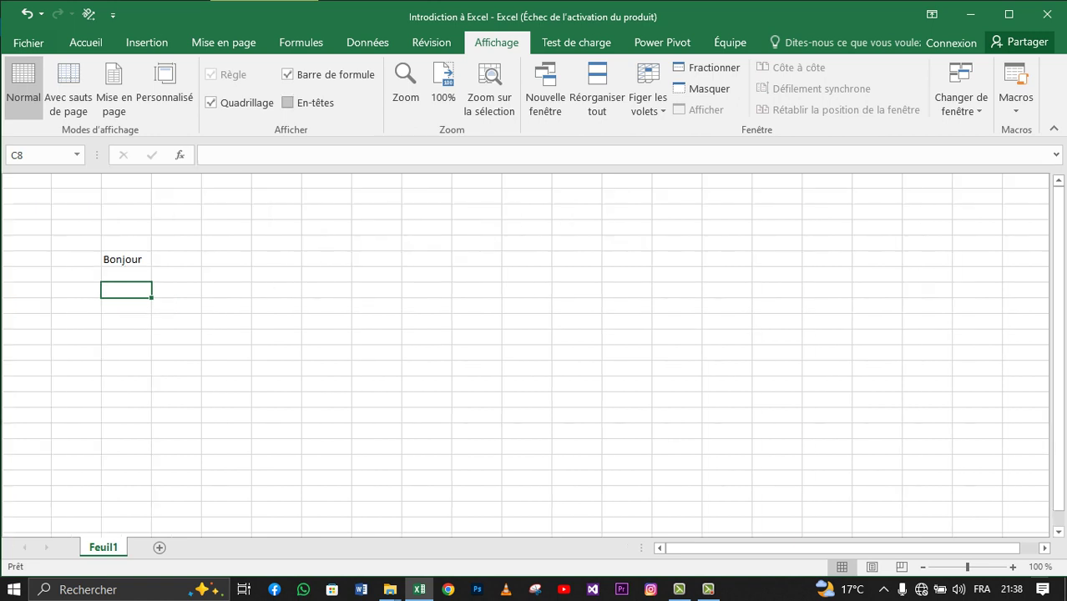
{"action": "left_click", "coordinate": [287, 103]}
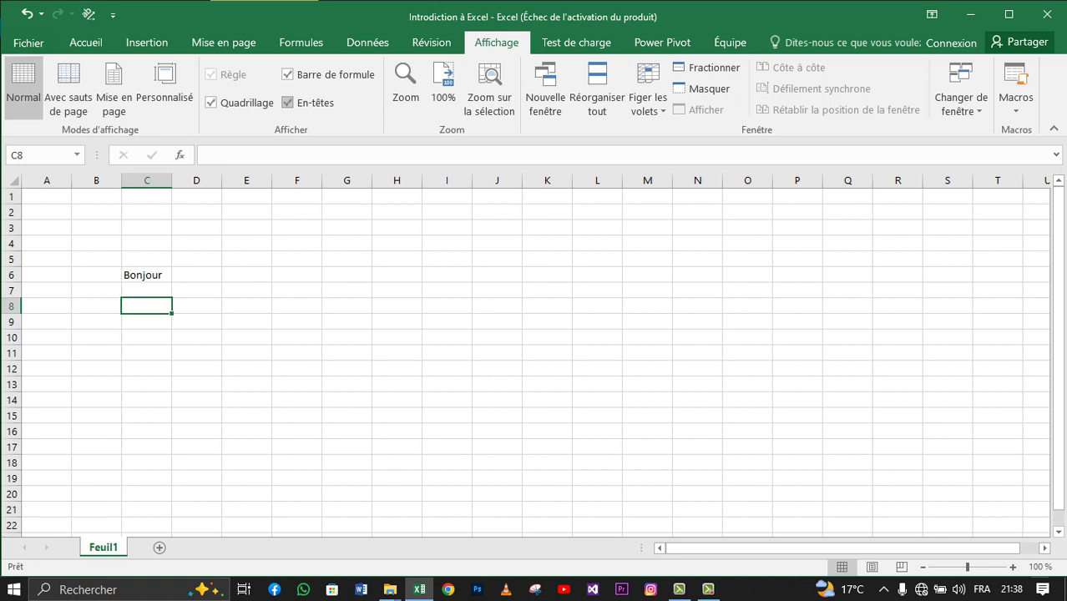
Hide the worksheet gridlines, select cells E4, F6 and D8 in the blank view, and show the gridlines again.
{"action": "left_click", "coordinate": [210, 102]}
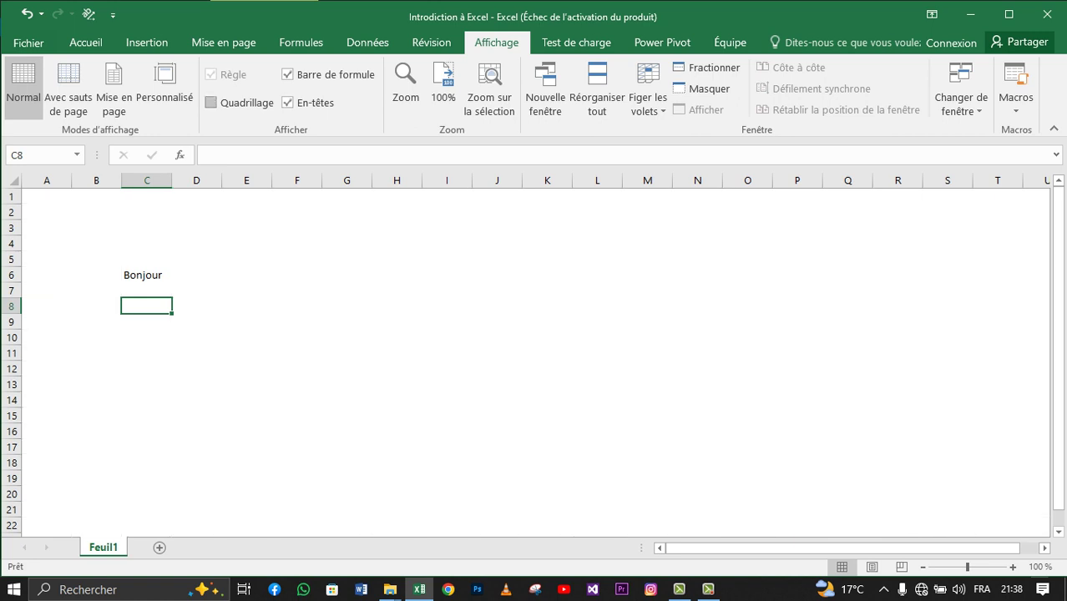
{"action": "left_click", "coordinate": [247, 244]}
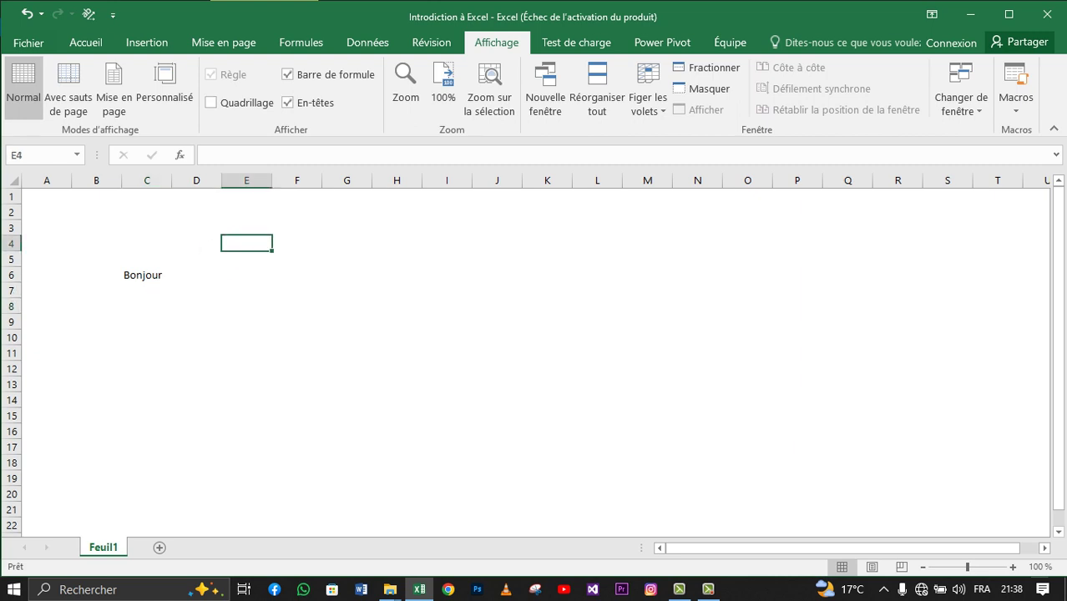
{"action": "left_click", "coordinate": [297, 275]}
{"action": "left_click", "coordinate": [197, 306]}
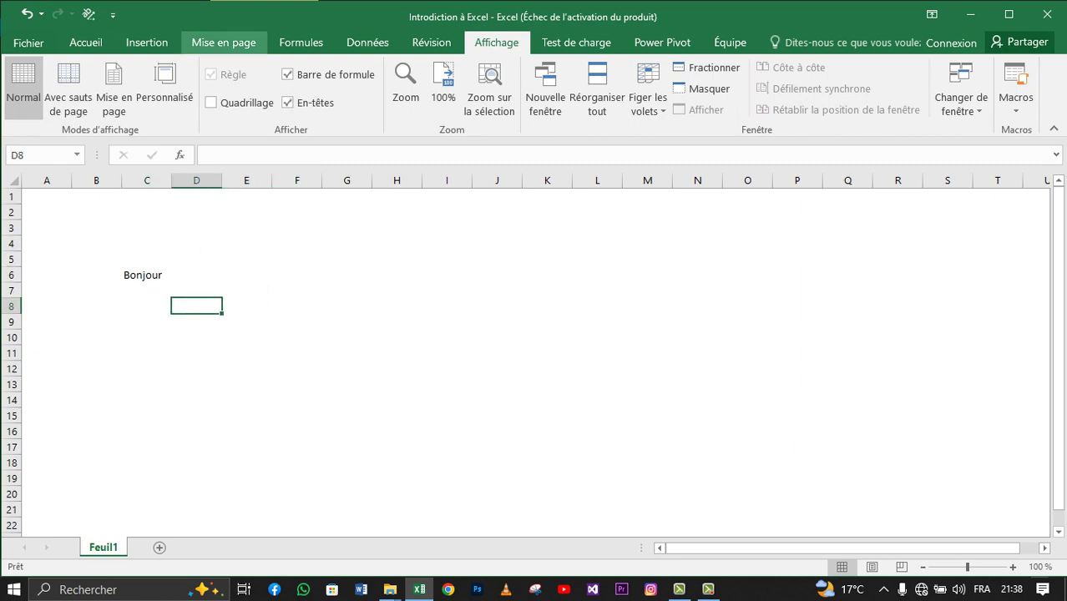
{"action": "left_click", "coordinate": [210, 103]}
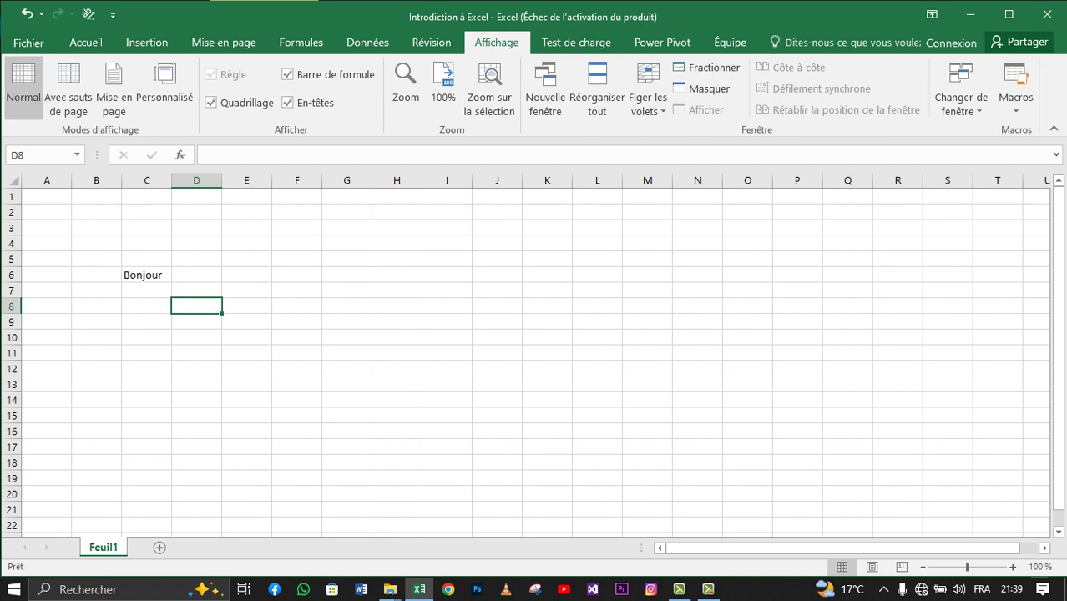
Look over the load test report commands and the page layout commands.
{"action": "left_click", "coordinate": [576, 42]}
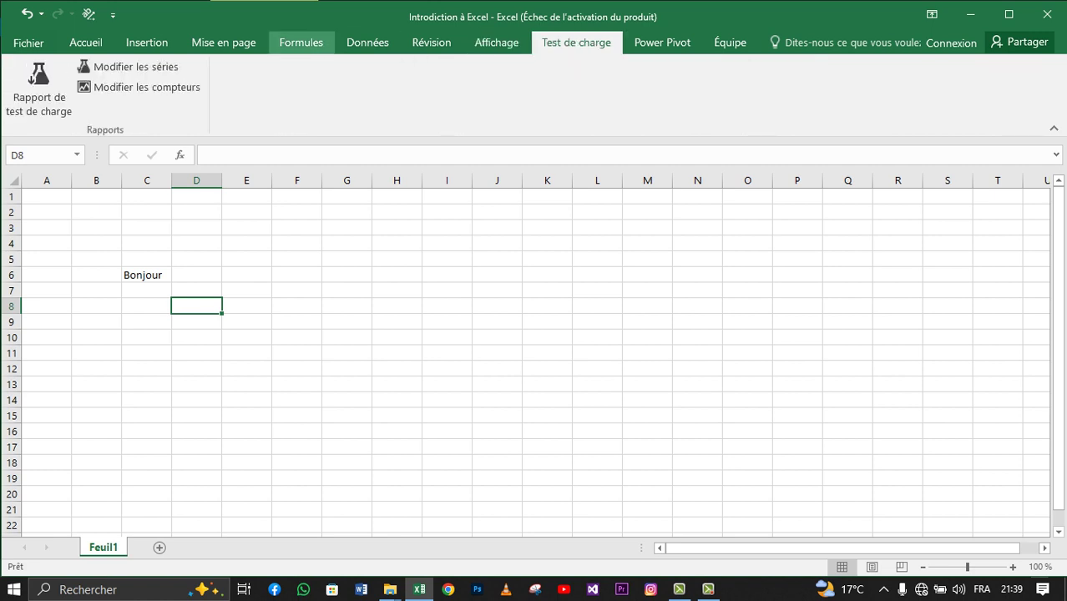
{"action": "left_click", "coordinate": [224, 42]}
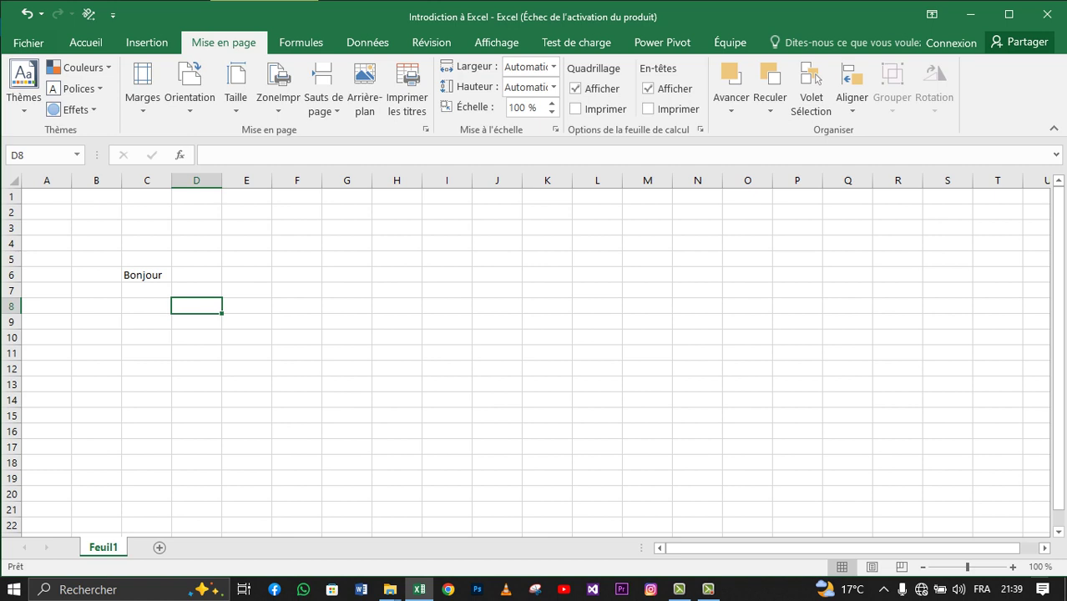
{"action": "left_click", "coordinate": [708, 589]}
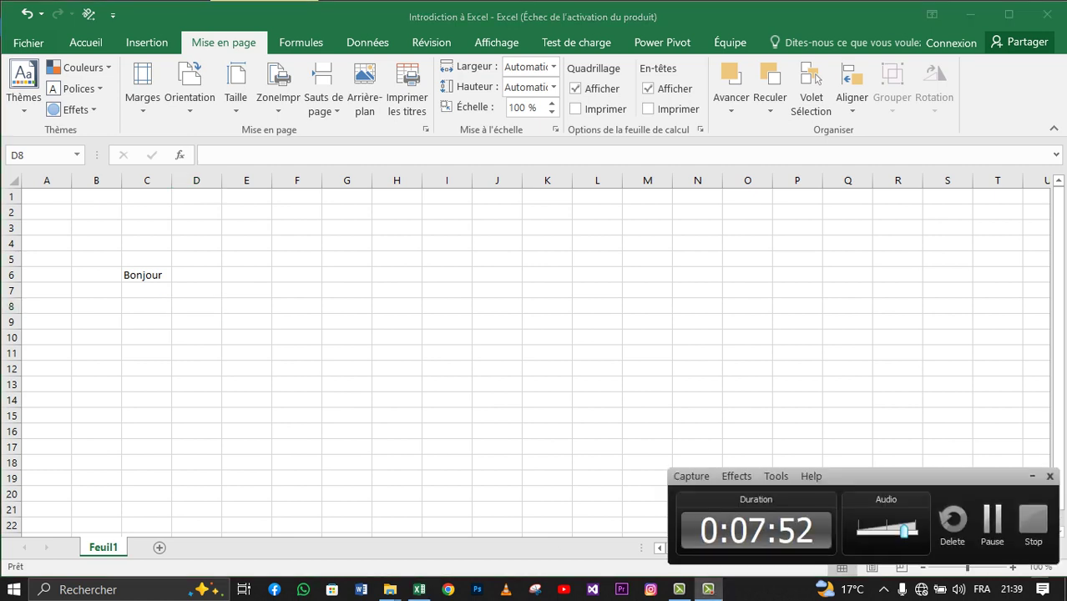
{"action": "left_click", "coordinate": [992, 520]}
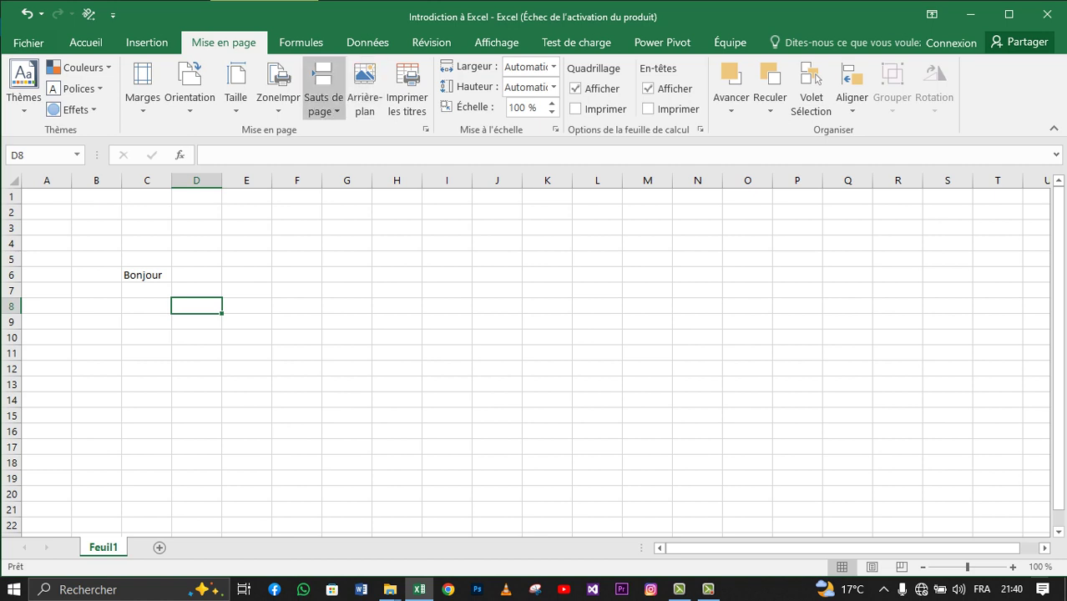
Replace the text in cell C6 with "Lundi".
{"action": "left_click", "coordinate": [86, 42]}
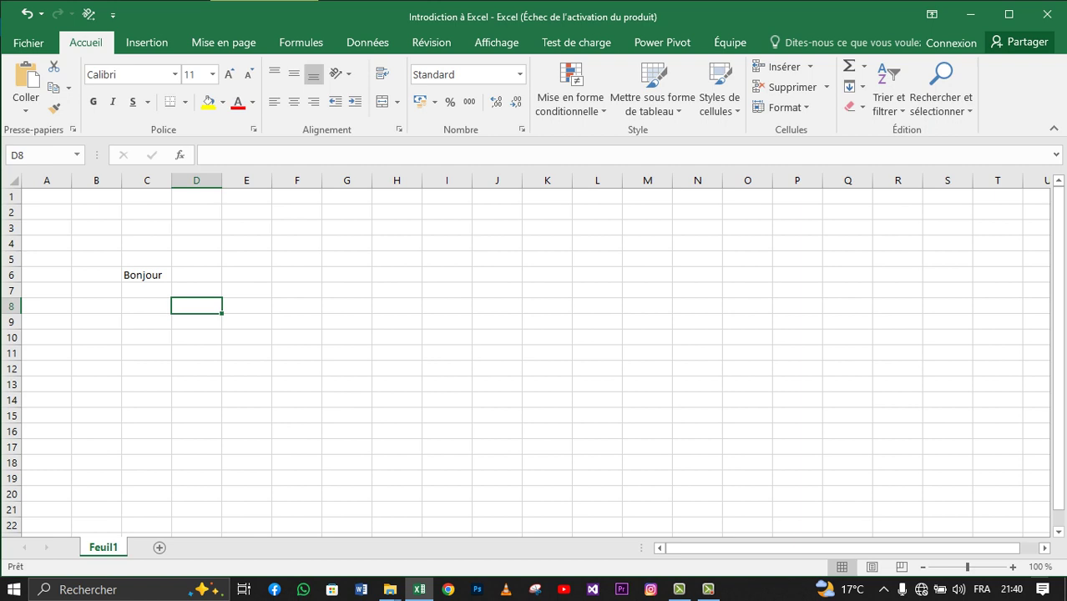
{"action": "left_click", "coordinate": [147, 276]}
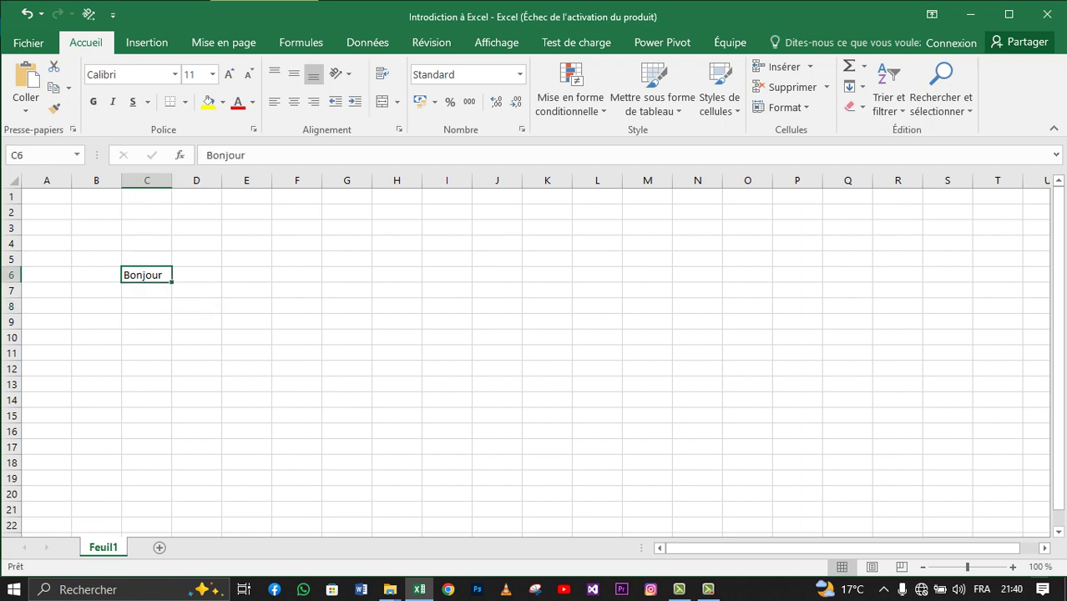
{"action": "double_click", "coordinate": [147, 275]}
{"action": "key", "text": "BackSpace"}
{"action": "key", "text": "BackSpace"}
{"action": "key", "text": "BackSpace"}
{"action": "key", "text": "BackSpace"}
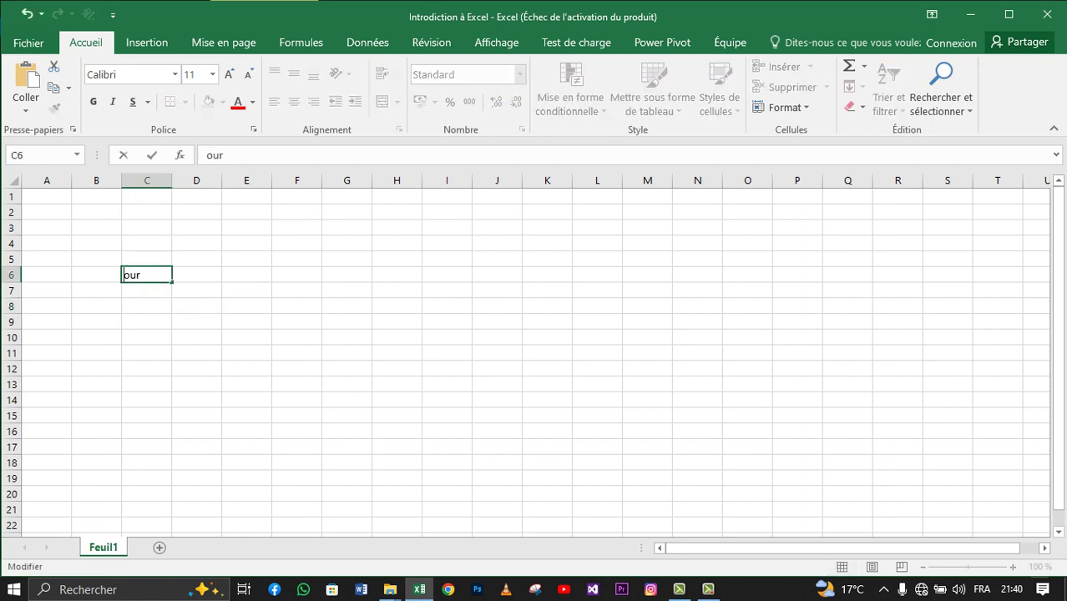
{"action": "key", "text": "Delete"}
{"action": "key", "text": "Delete"}
{"action": "type", "text": "Lundi"}
{"action": "key", "text": "Return"}
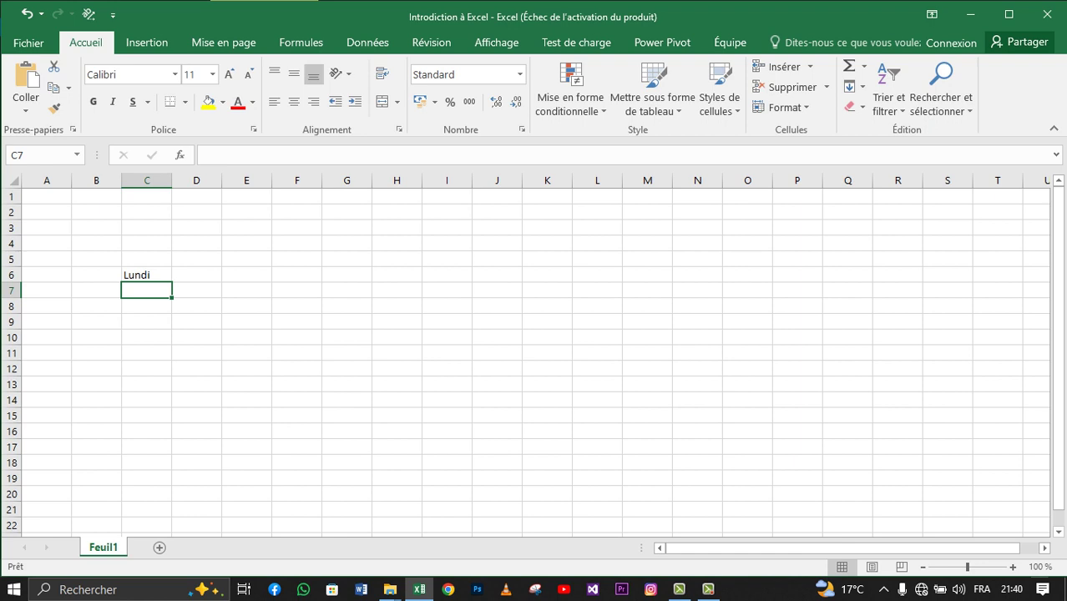
Extend the weekday series from "Lundi" in C6 down to "Dimanche" in C12.
{"action": "left_click", "coordinate": [147, 275]}
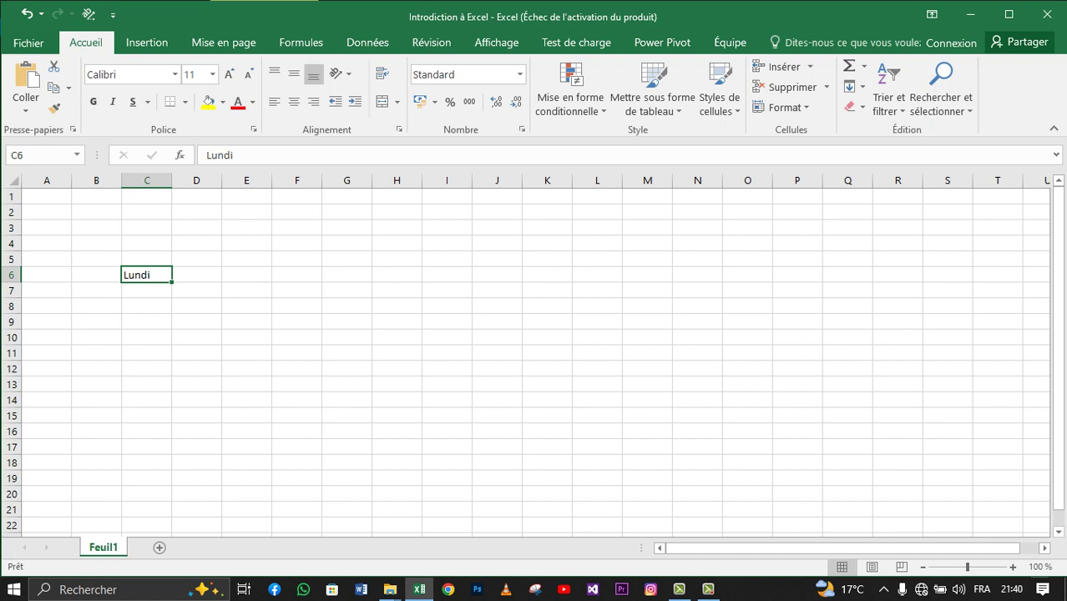
{"action": "left_click_drag", "start_coordinate": [172, 282], "coordinate": [172, 375]}
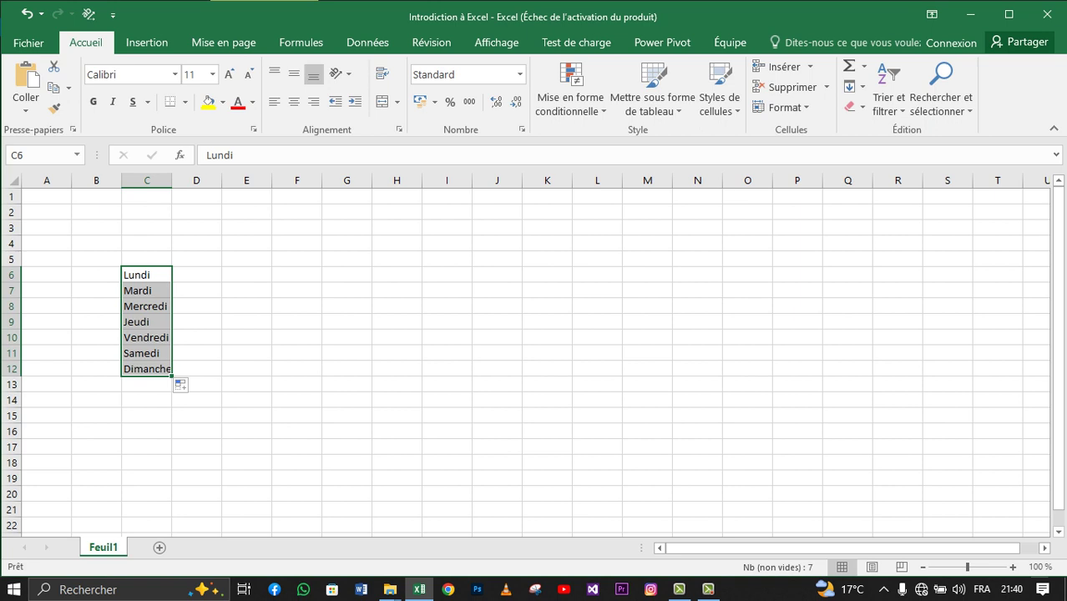
Enter 20 in cell D6 and 30 in D7, and extend this series down to D12.
{"action": "left_click", "coordinate": [196, 275]}
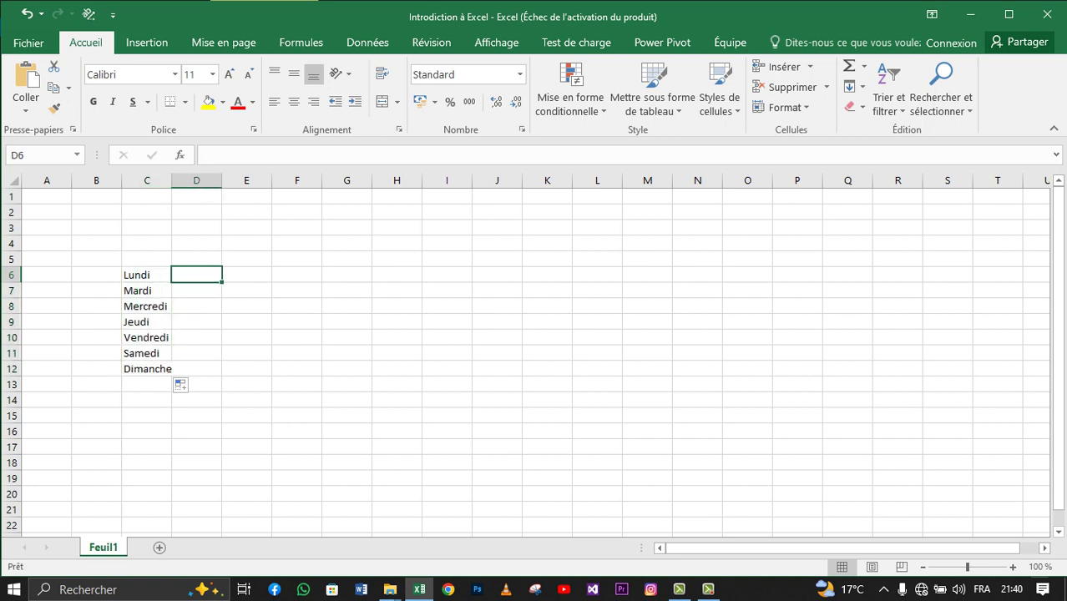
{"action": "type", "text": "1"}
{"action": "key", "text": "BackSpace"}
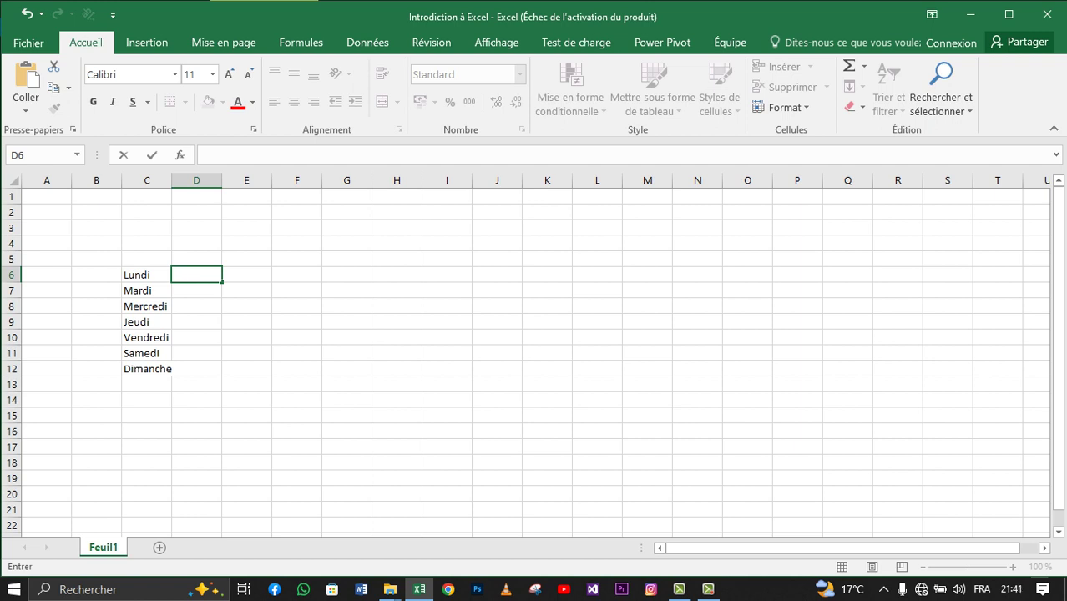
{"action": "type", "text": "20"}
{"action": "key", "text": "Return"}
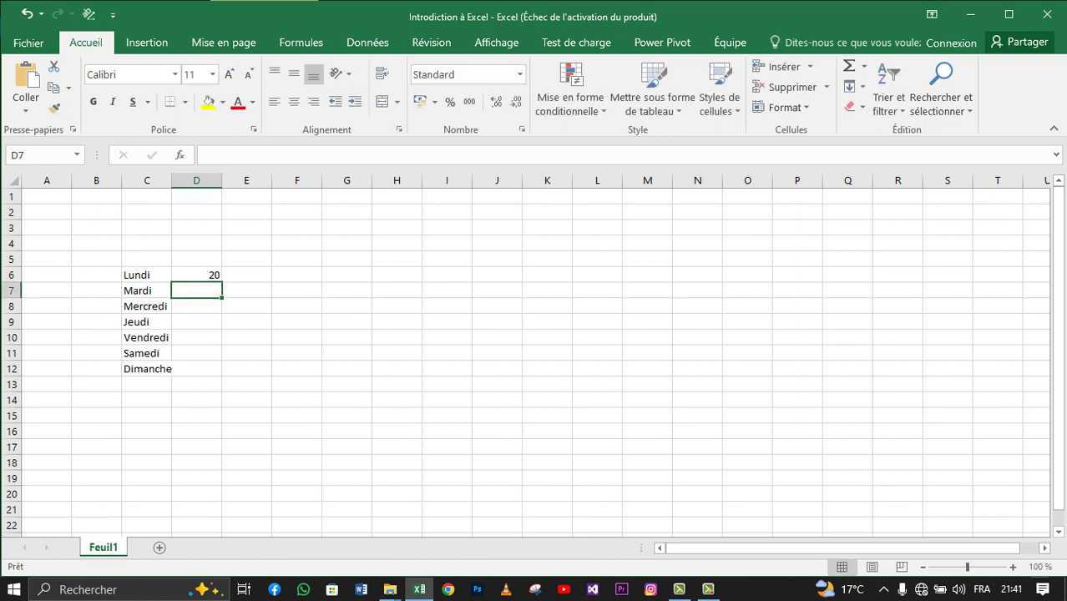
{"action": "type", "text": "30"}
{"action": "key", "text": "Return"}
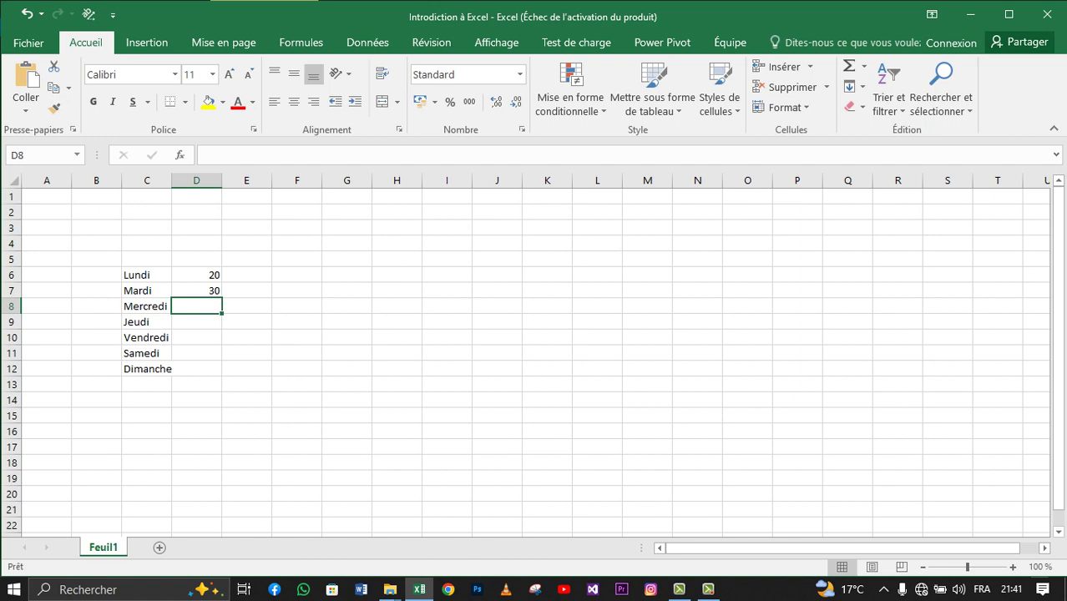
{"action": "left_click", "coordinate": [197, 275]}
{"action": "left_click_drag", "start_coordinate": [197, 275], "coordinate": [222, 376]}
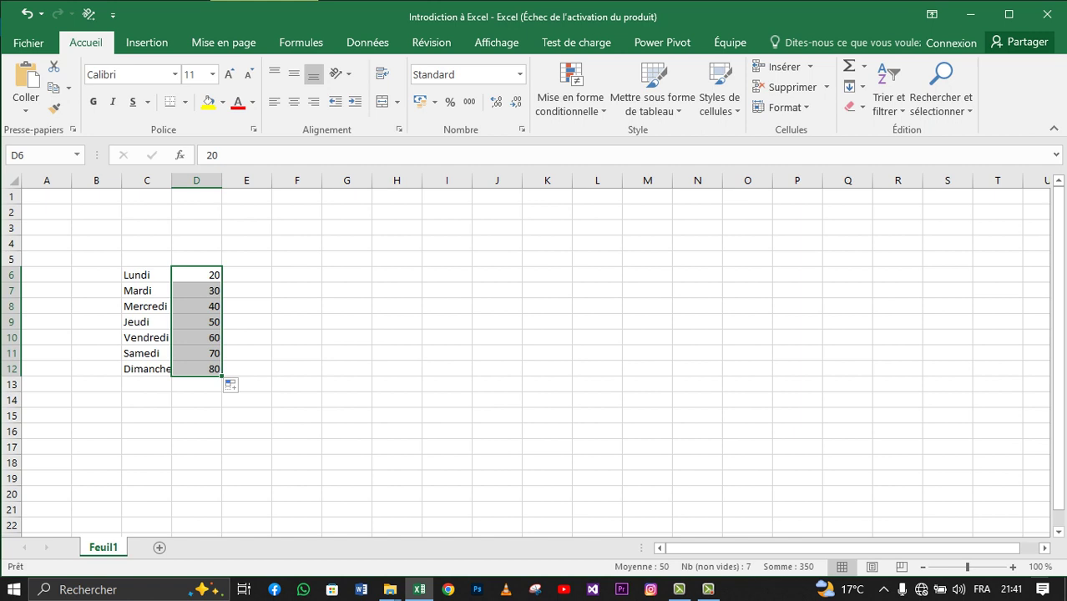
Enter 80 in cell E6 and 70 in cell E7.
{"action": "left_click", "coordinate": [247, 369]}
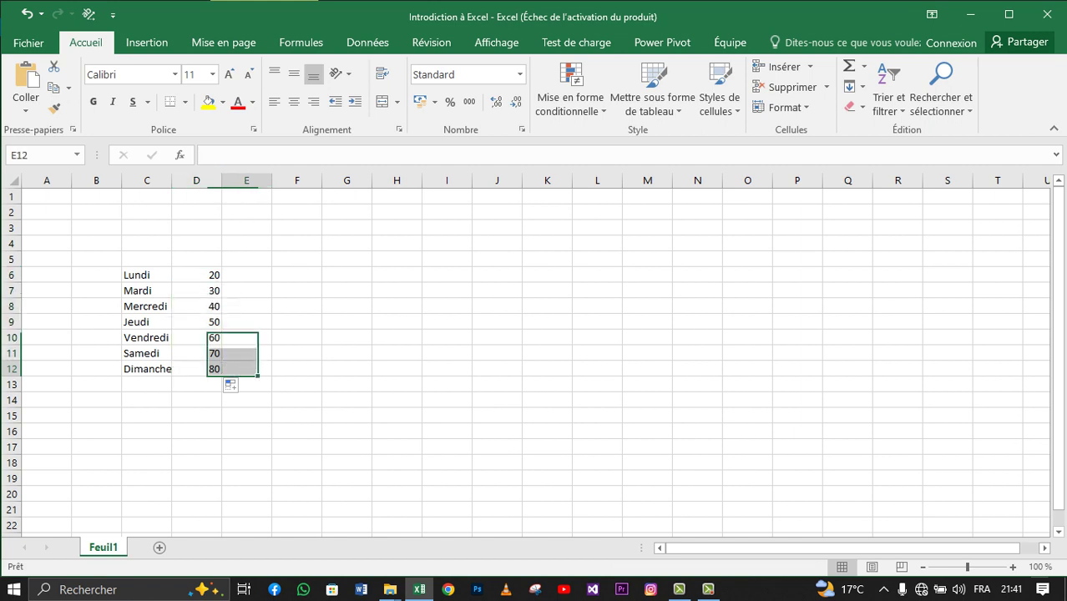
{"action": "key", "text": "Up"}
{"action": "key", "text": "Up"}
{"action": "key", "text": "Up"}
{"action": "key", "text": "Up"}
{"action": "key", "text": "Up"}
{"action": "key", "text": "Up"}
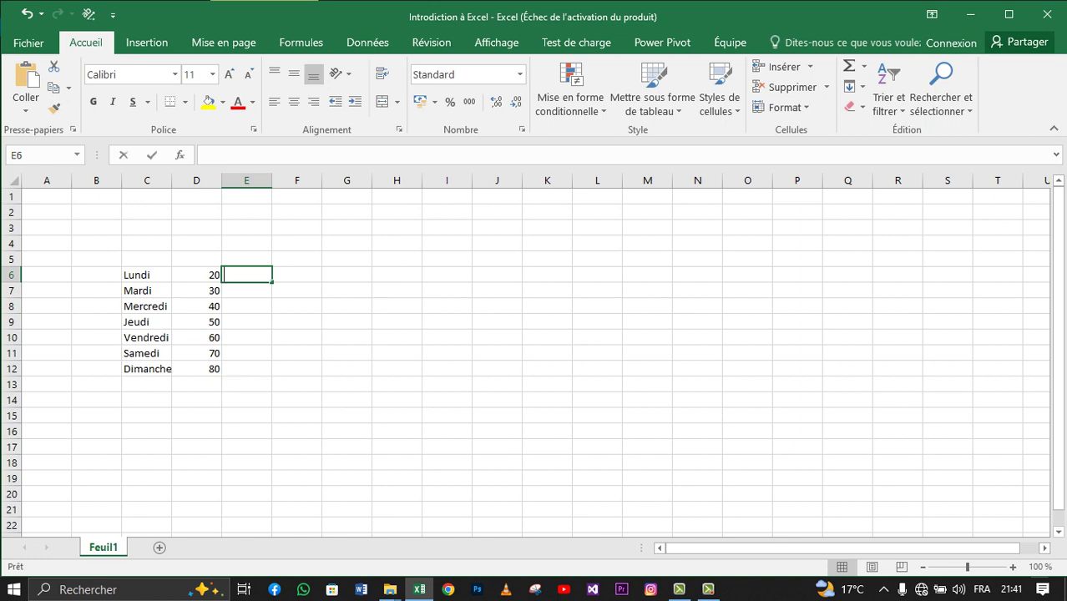
{"action": "type", "text": "80"}
{"action": "key", "text": "Return"}
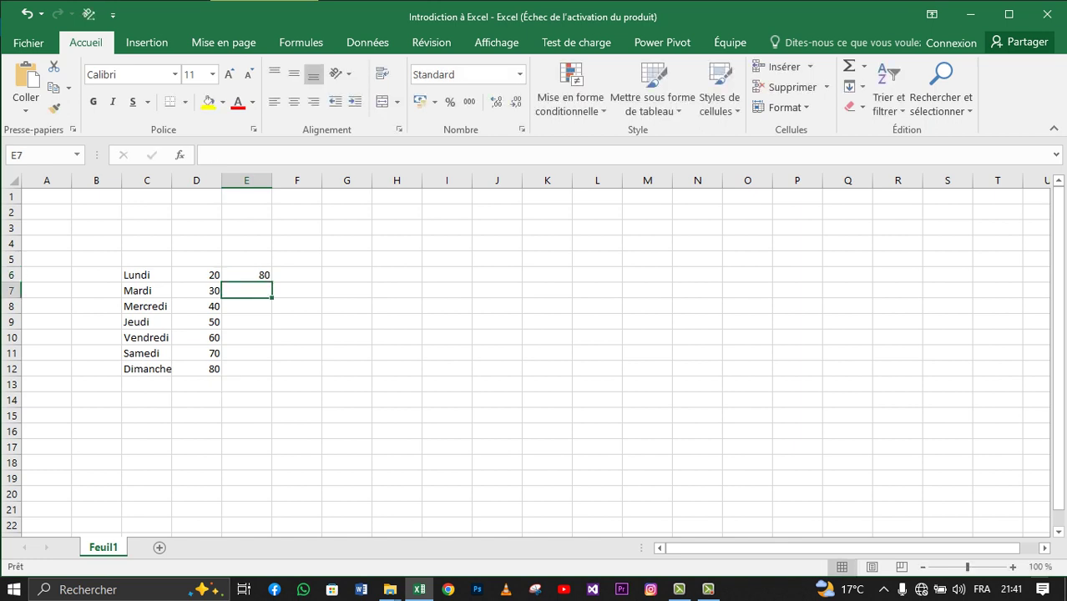
{"action": "type", "text": "70"}
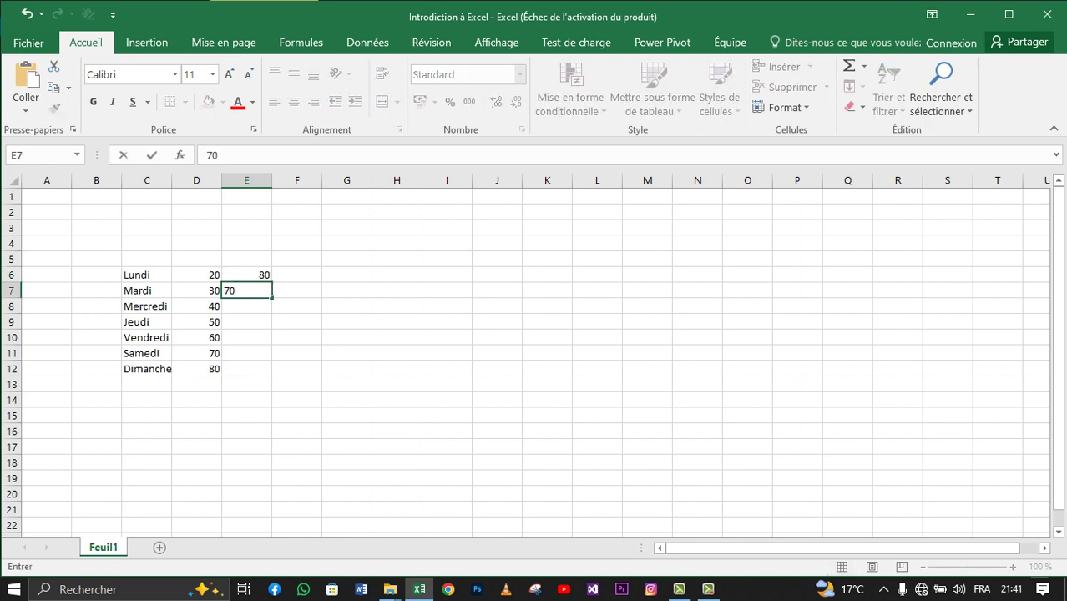
Extend the decreasing series from cells E6 and E7 down to E12.
{"action": "key", "text": "Up"}
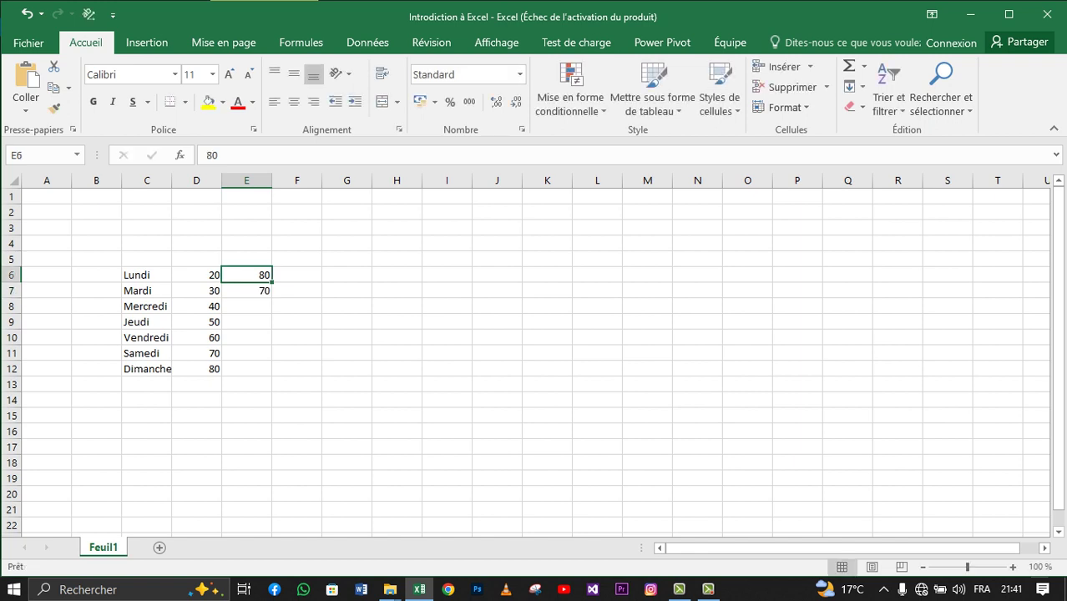
{"action": "key", "text": "shift+Down"}
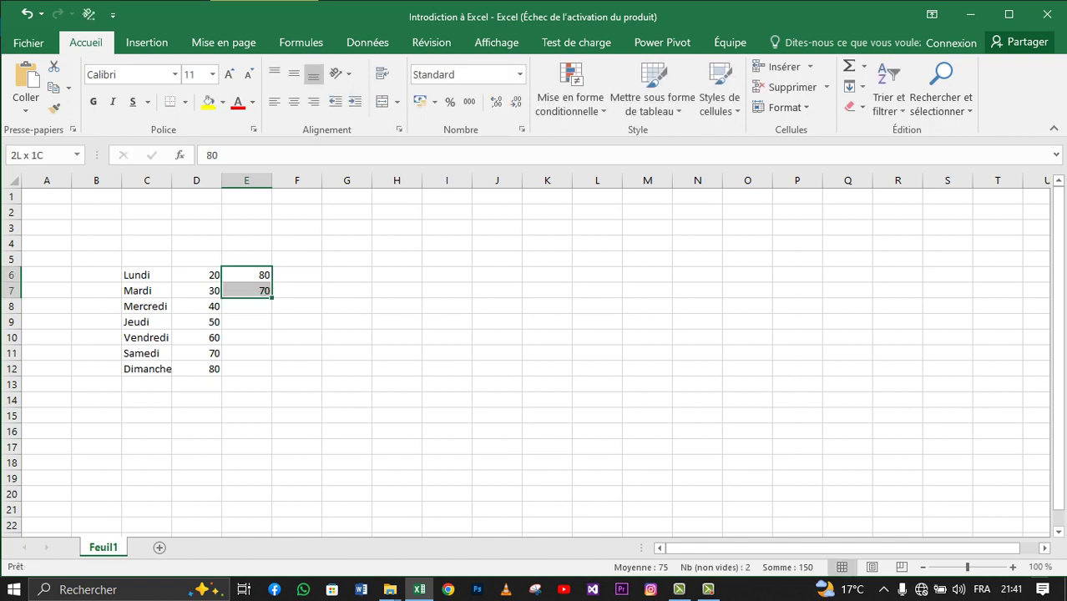
{"action": "left_click_drag", "start_coordinate": [272, 298], "coordinate": [272, 375]}
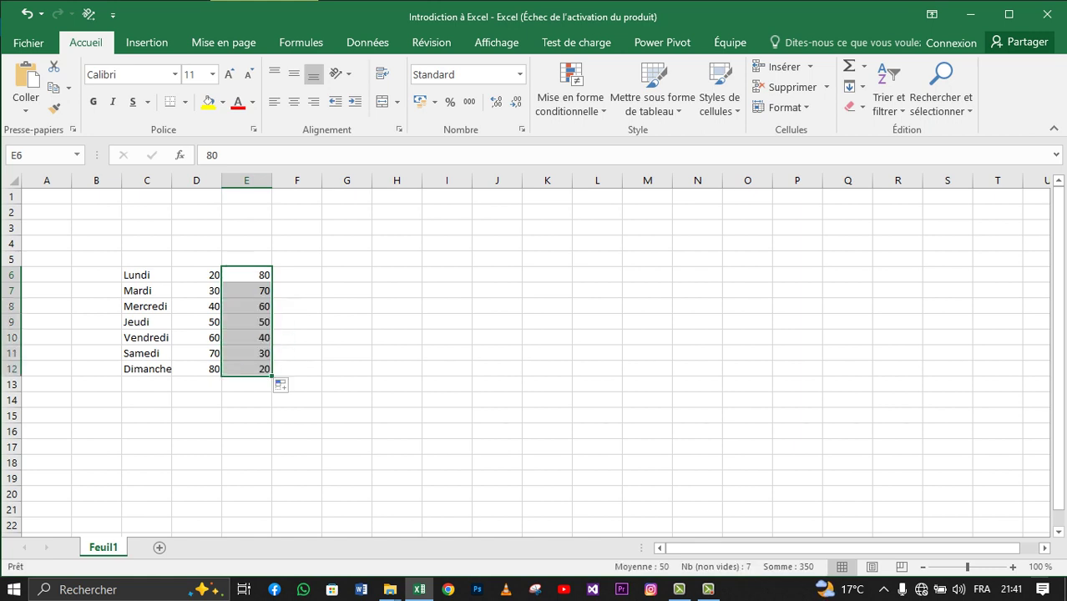
Inspect cell F6 and the first values of the two number columns, in cells D6 and E6.
{"action": "left_click", "coordinate": [296, 274]}
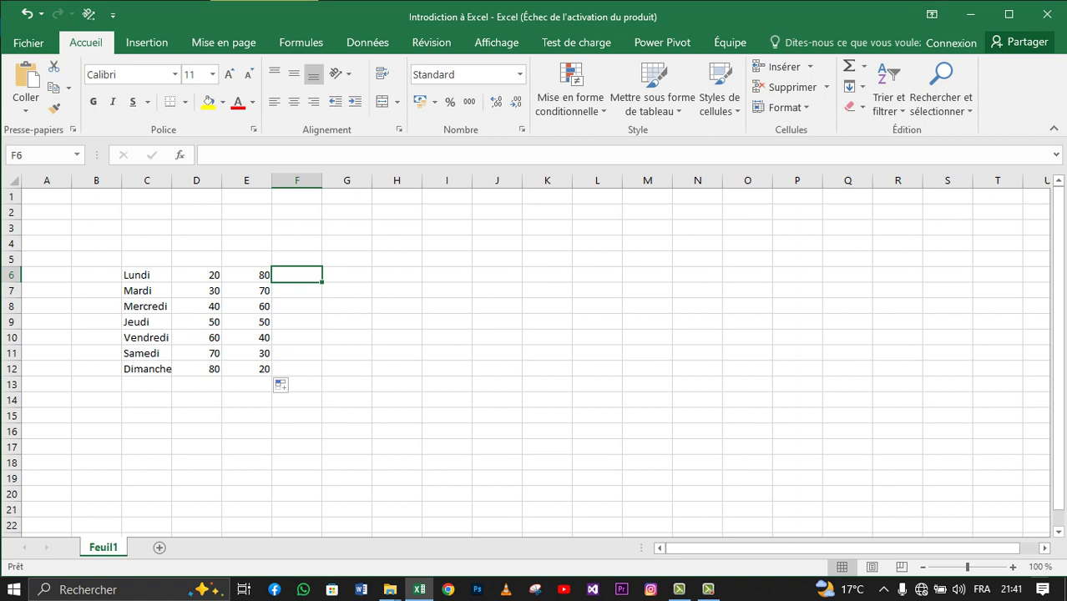
{"action": "left_click", "coordinate": [196, 275]}
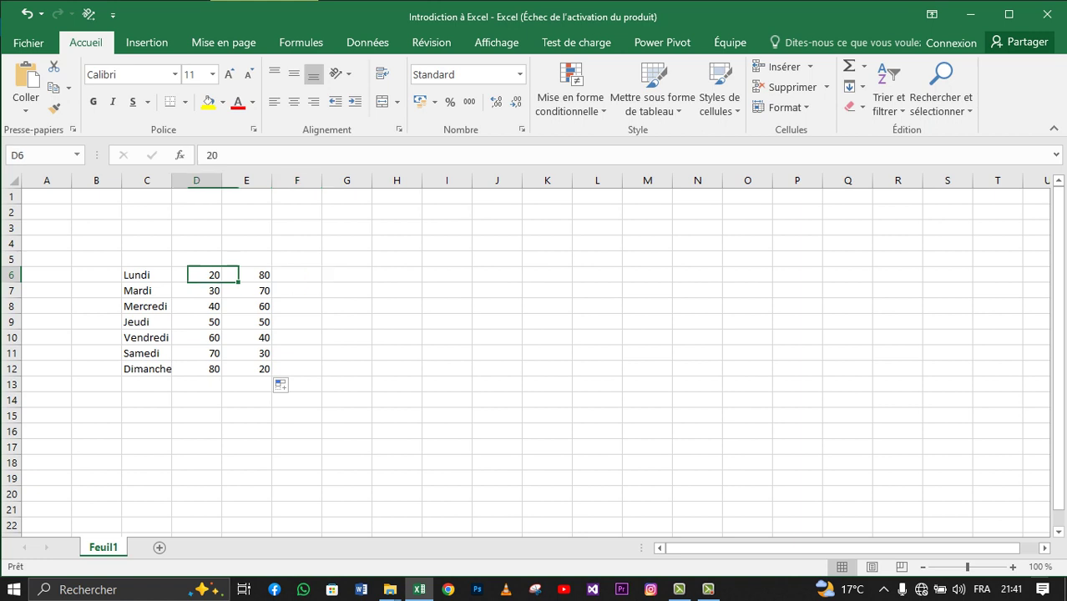
{"action": "left_click", "coordinate": [246, 274]}
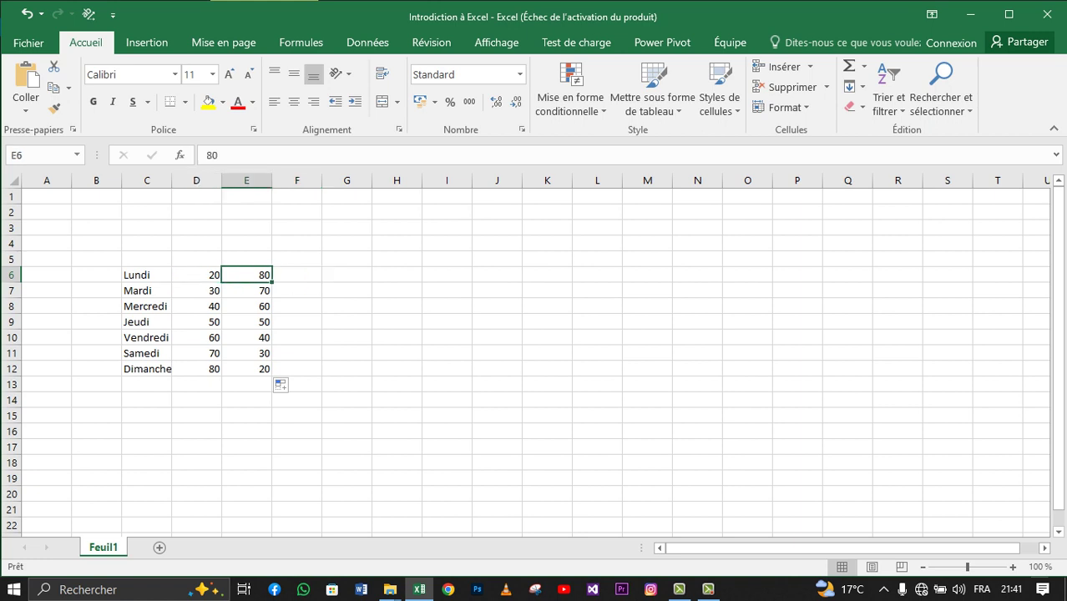
Enter a formula in cell F6 that adds cells D6 and E6.
{"action": "left_click", "coordinate": [297, 274]}
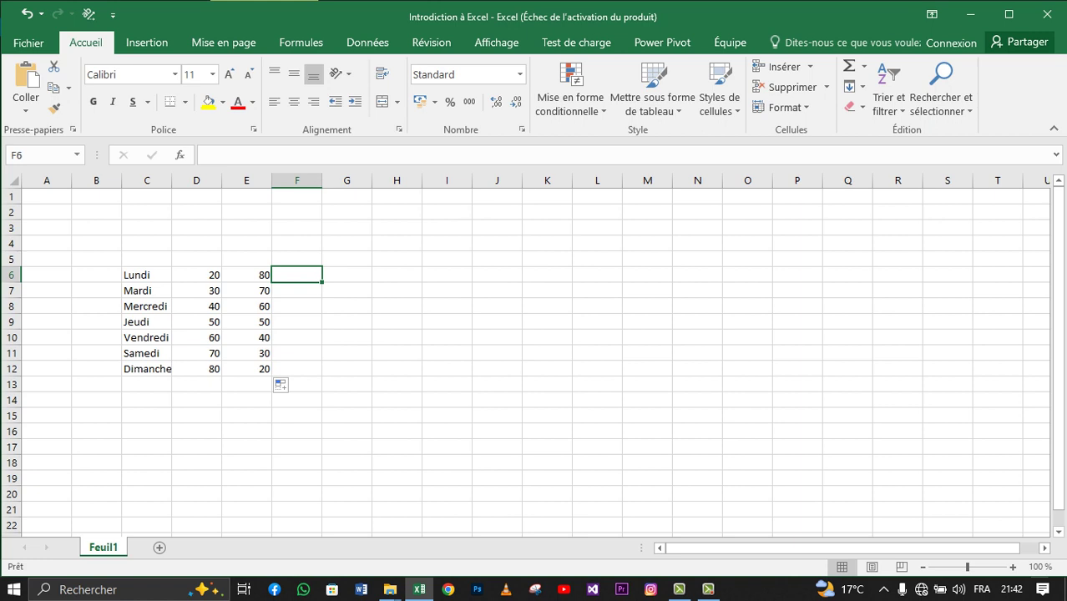
{"action": "type", "text": "="}
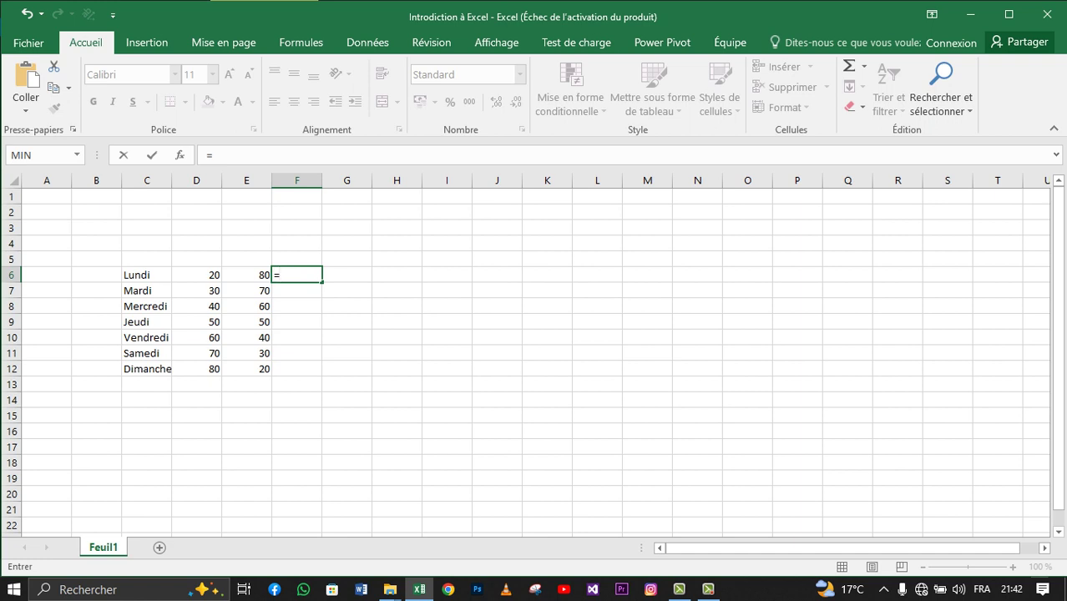
{"action": "left_click", "coordinate": [197, 274]}
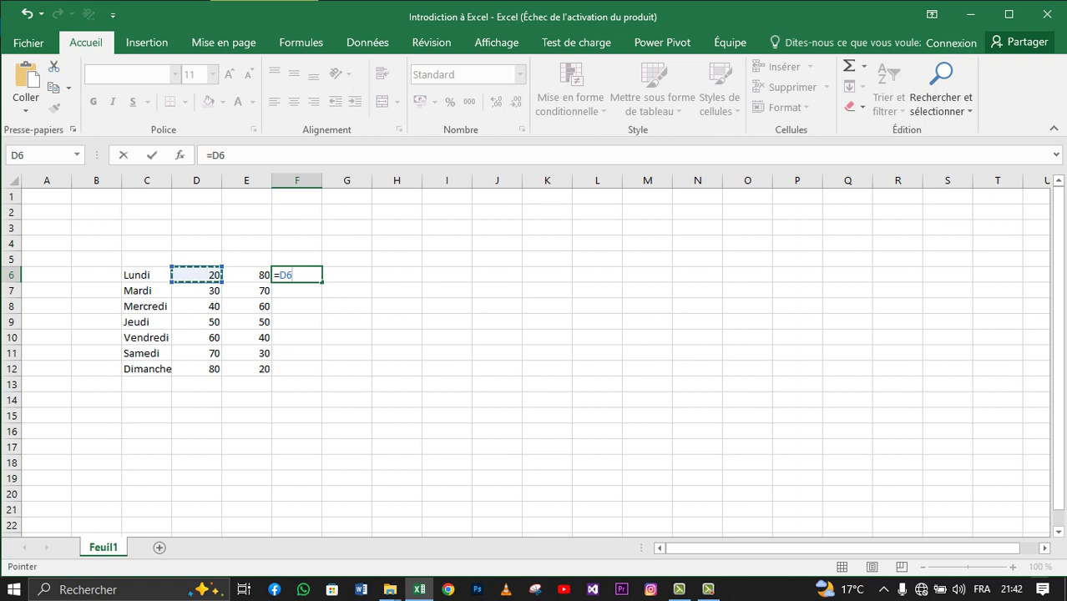
{"action": "type", "text": "+"}
{"action": "left_click", "coordinate": [246, 275]}
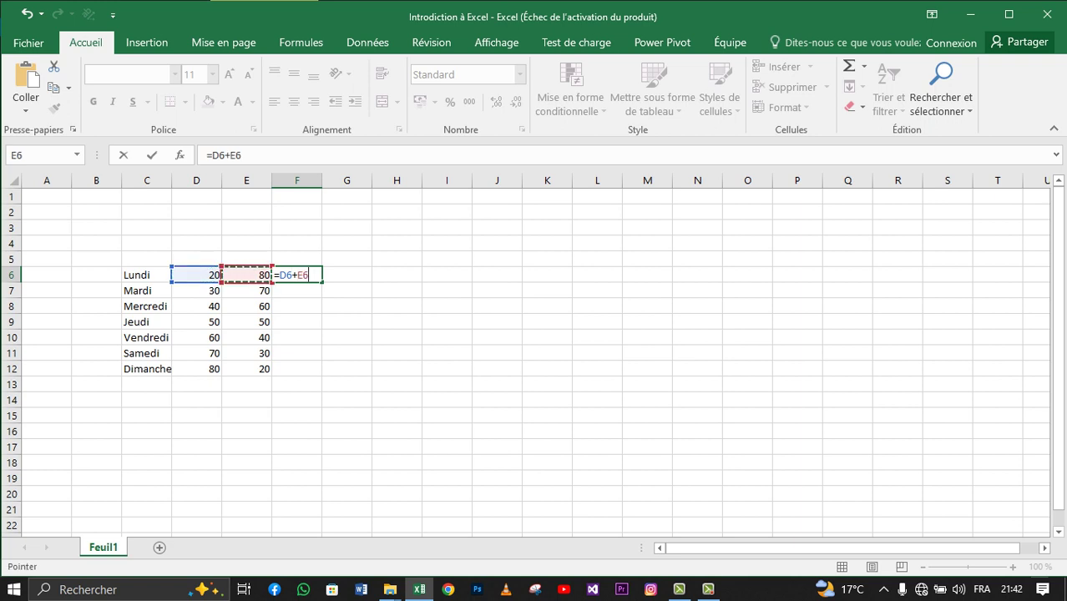
{"action": "key", "text": "Return"}
Copy the addition formula from cell F6 down to F12.
{"action": "left_click", "coordinate": [297, 275]}
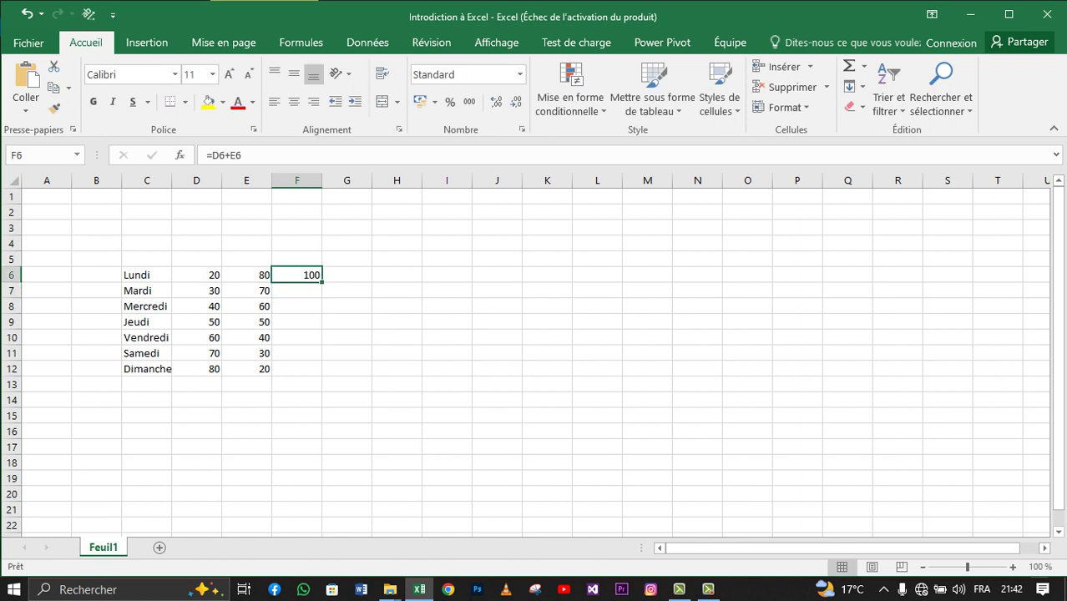
{"action": "left_click_drag", "start_coordinate": [322, 282], "coordinate": [311, 371]}
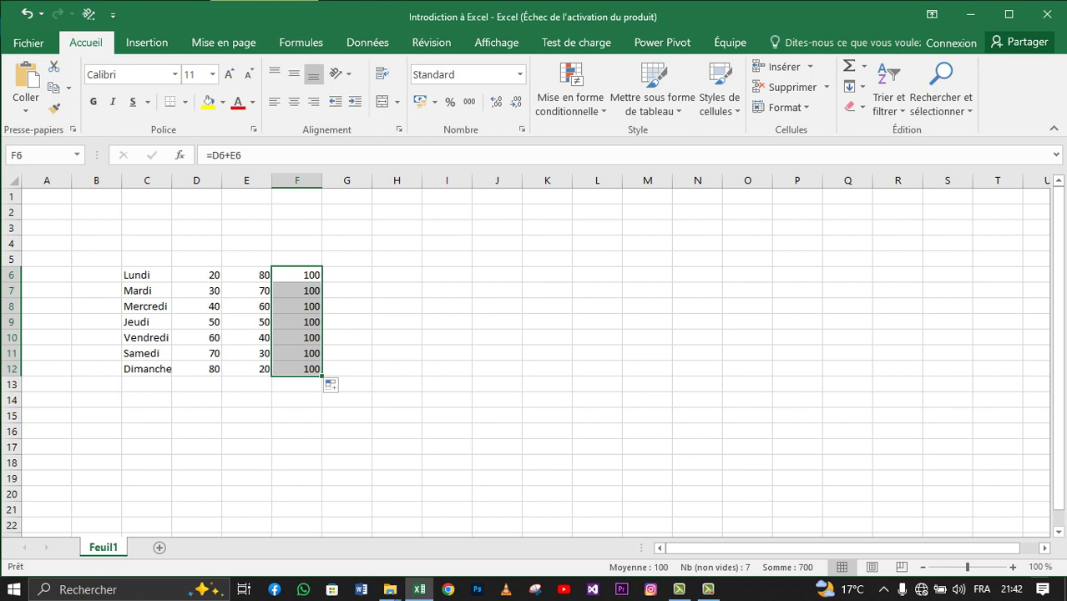
{"action": "left_click", "coordinate": [346, 275]}
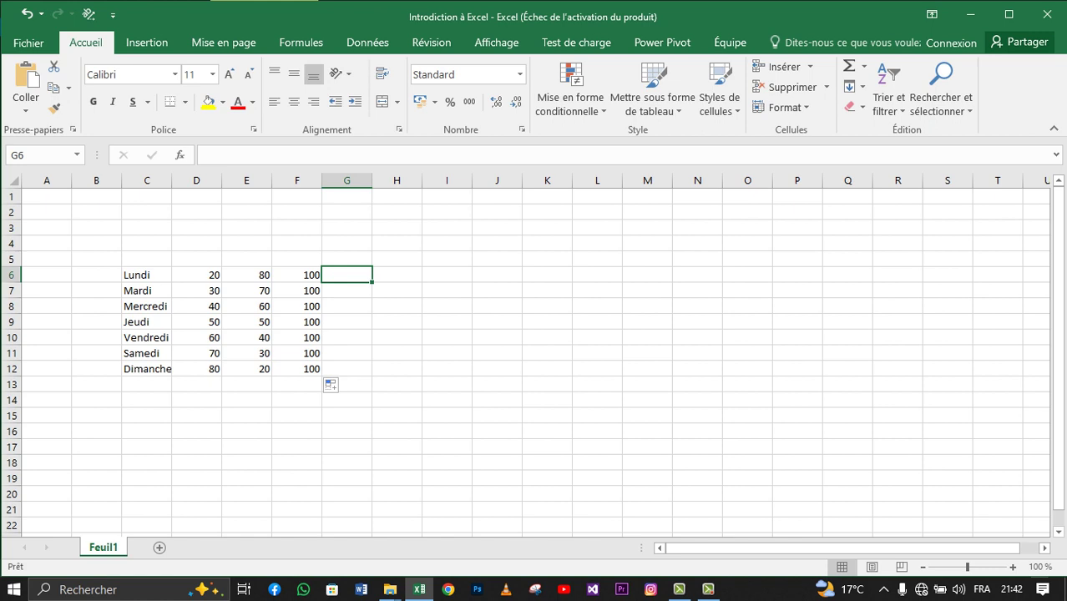
Change the first number for Vendredi, in cell D10, to 65.
{"action": "left_click", "coordinate": [197, 338]}
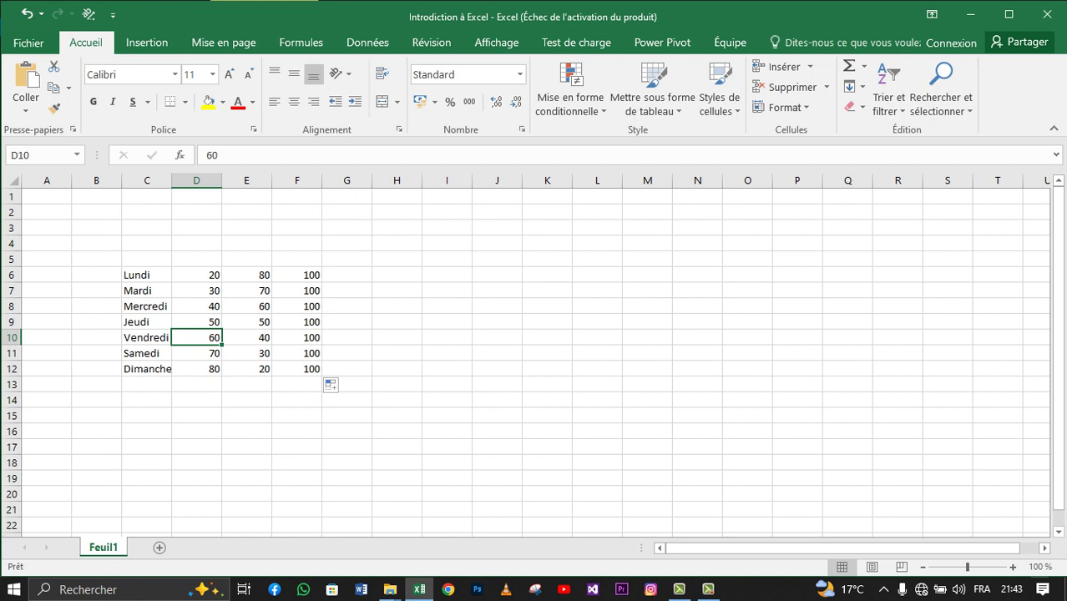
{"action": "double_click", "coordinate": [197, 338]}
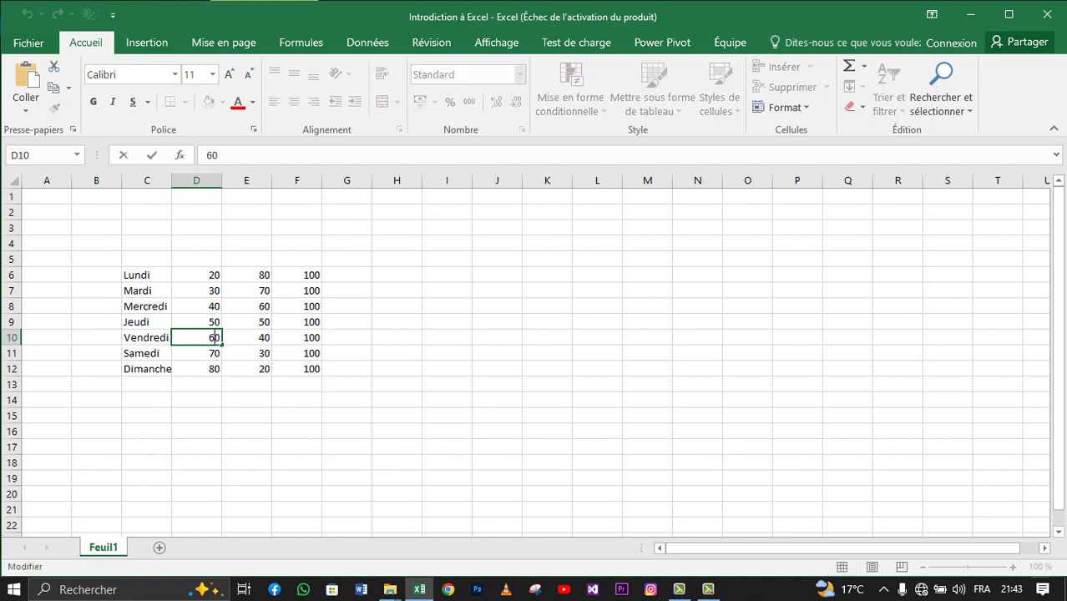
{"action": "key", "text": "BackSpace"}
{"action": "type", "text": "5"}
{"action": "left_click", "coordinate": [247, 353]}
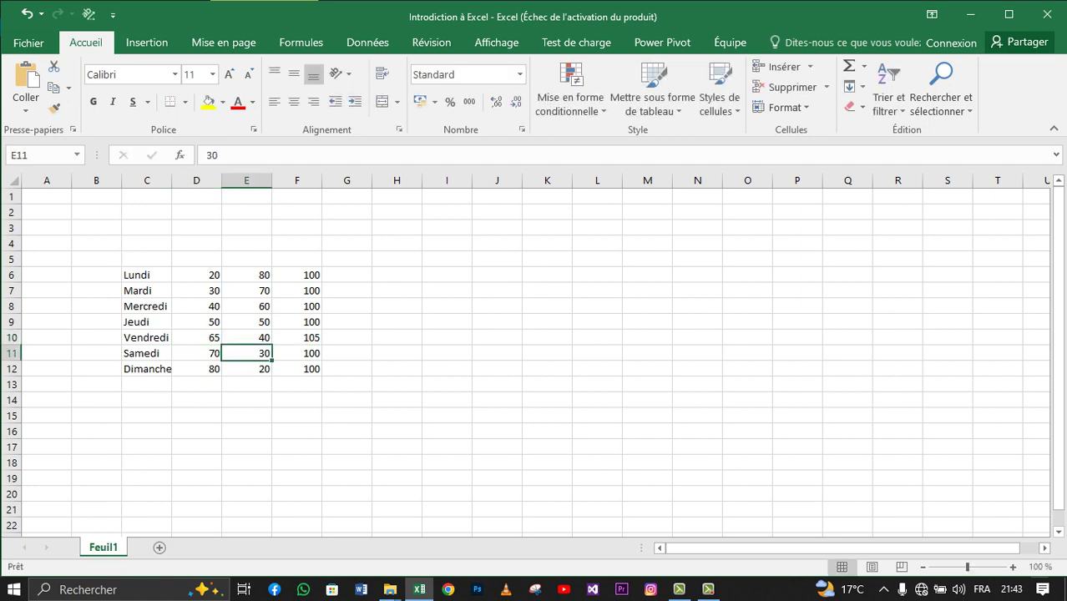
Change the second number for Mardi, in cell E7, to 10.
{"action": "key", "text": "Up"}
{"action": "key", "text": "Up"}
{"action": "key", "text": "Up"}
{"action": "key", "text": "Up"}
{"action": "key", "text": "F2"}
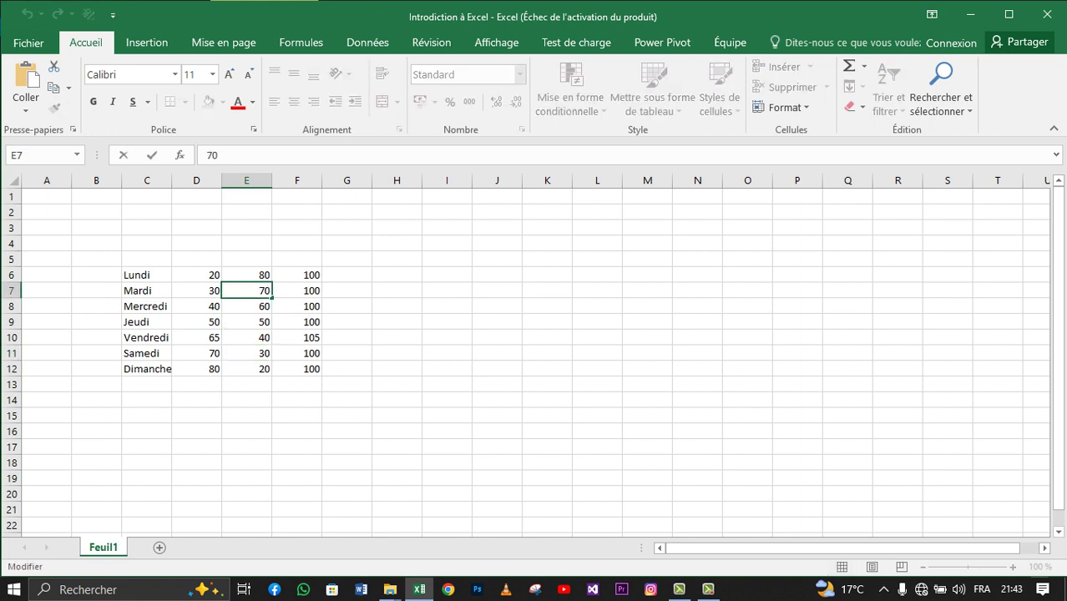
{"action": "key", "text": "BackSpace"}
{"action": "key", "text": "BackSpace"}
{"action": "type", "text": "10"}
{"action": "key", "text": "Return"}
{"action": "key", "text": "Return"}
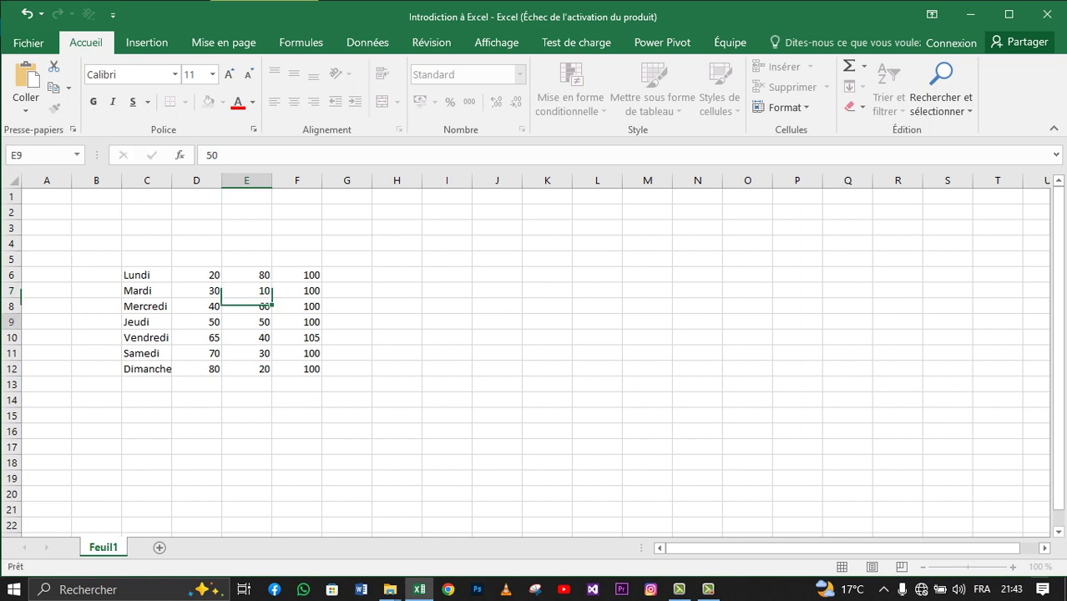
Change the first number for Lundi, in cell D6, to 150.
{"action": "key", "text": "Left"}
{"action": "key", "text": "Up"}
{"action": "key", "text": "Up"}
{"action": "key", "text": "Up"}
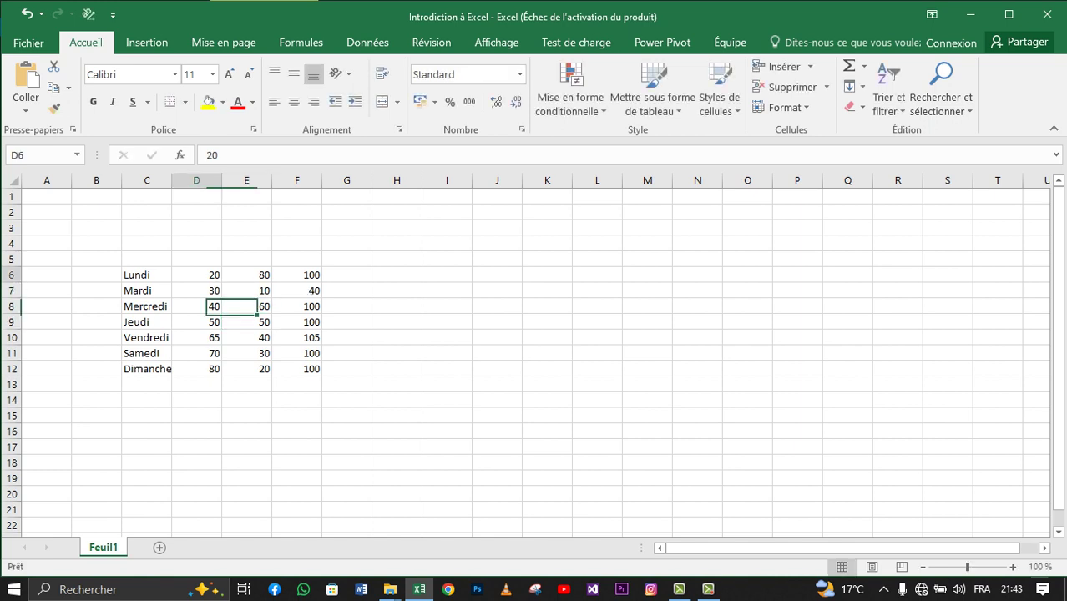
{"action": "key", "text": "F2"}
{"action": "key", "text": "BackSpace"}
{"action": "key", "text": "BackSpace"}
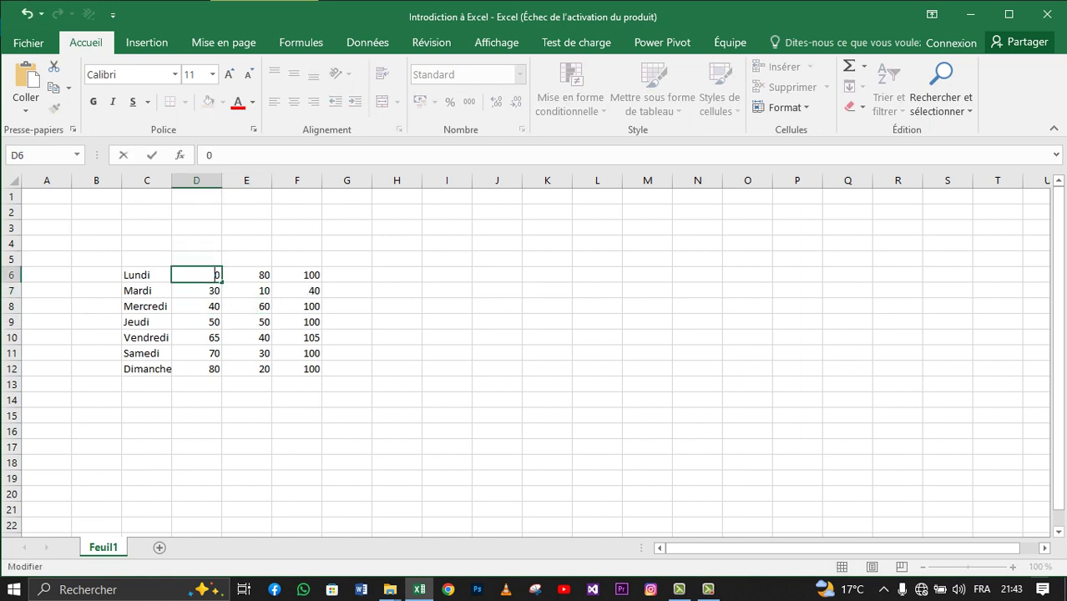
{"action": "type", "text": "10"}
{"action": "type", "text": "5"}
{"action": "key", "text": "Return"}
{"action": "key", "text": "Return"}
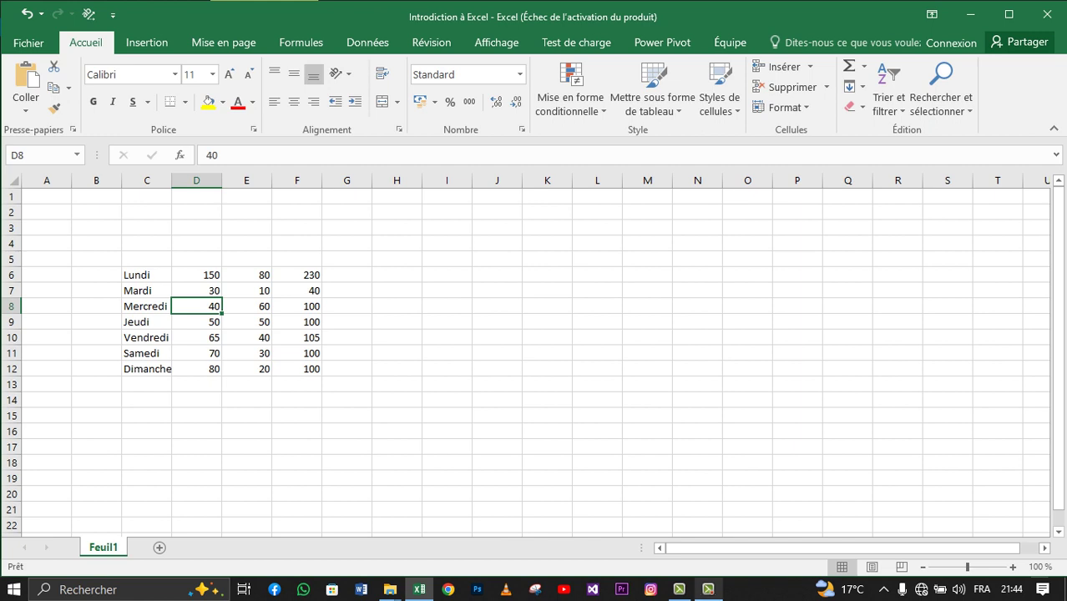
{"action": "mouse_move", "coordinate": [708, 589]}
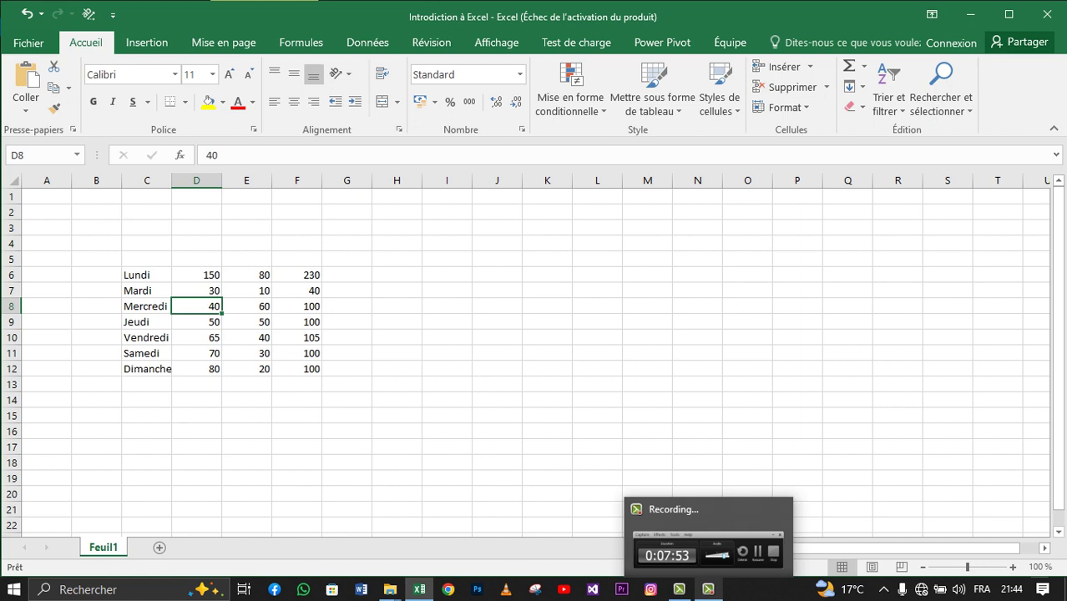
{"action": "left_click", "coordinate": [708, 589]}
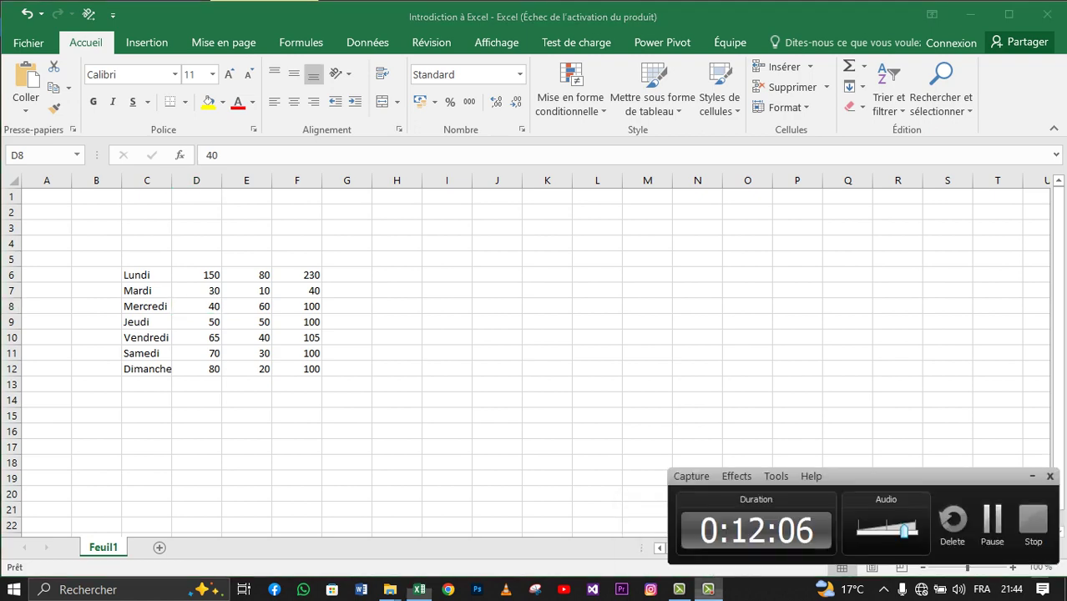